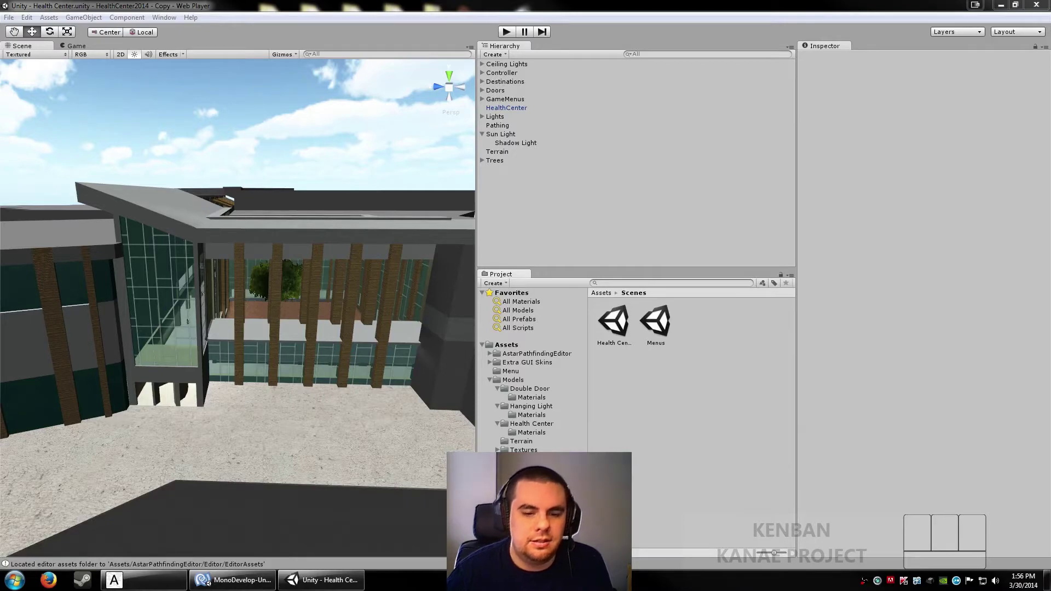
- Delete the HealthCenter building and drag a fresh HealthCenter model from Models > Health Center into the scene
click(199, 353)
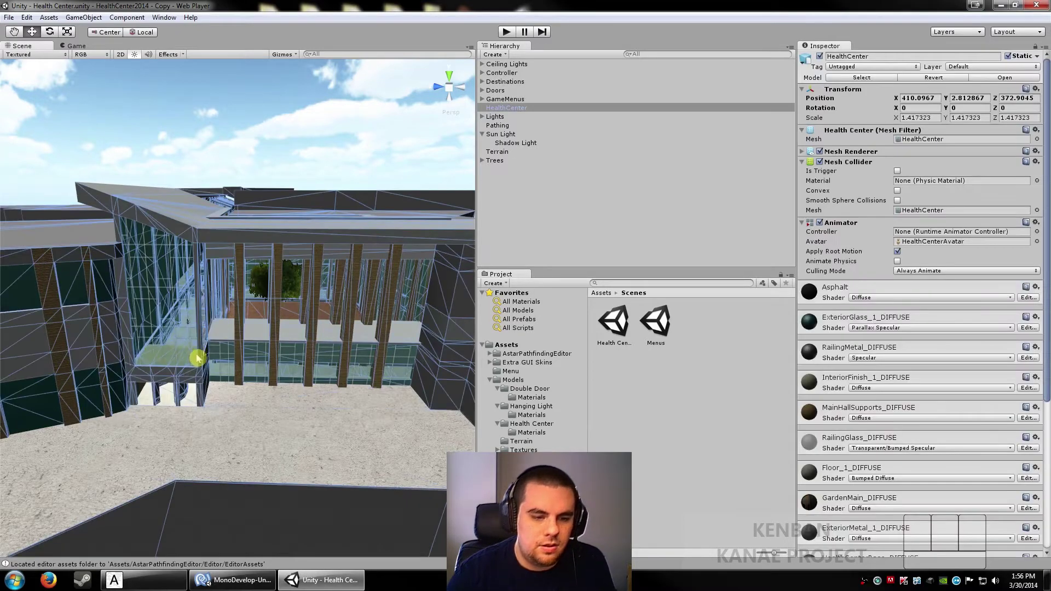
key(Delete)
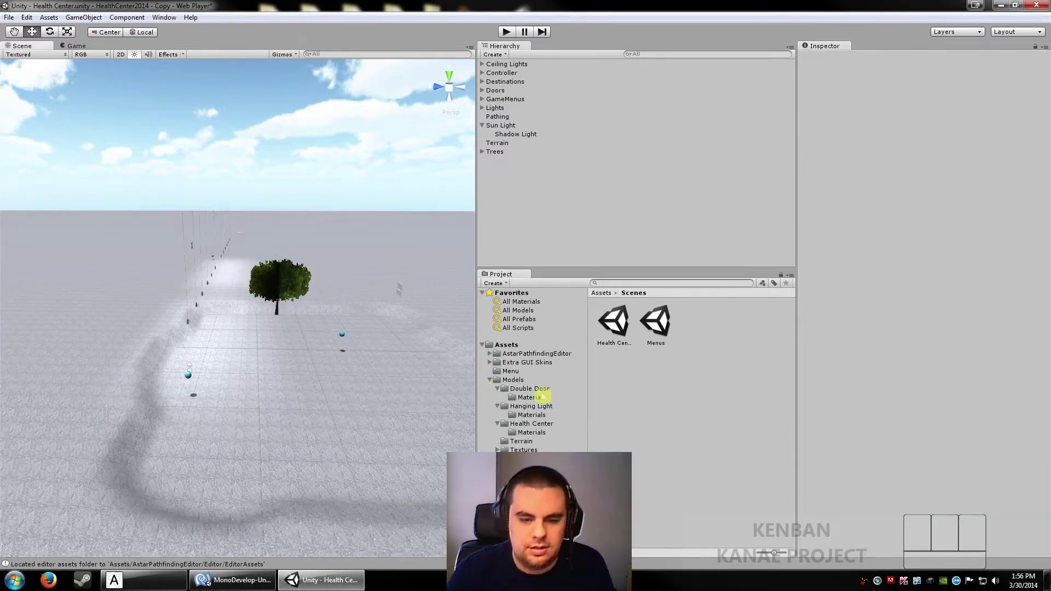
click(514, 380)
double_click(715, 324)
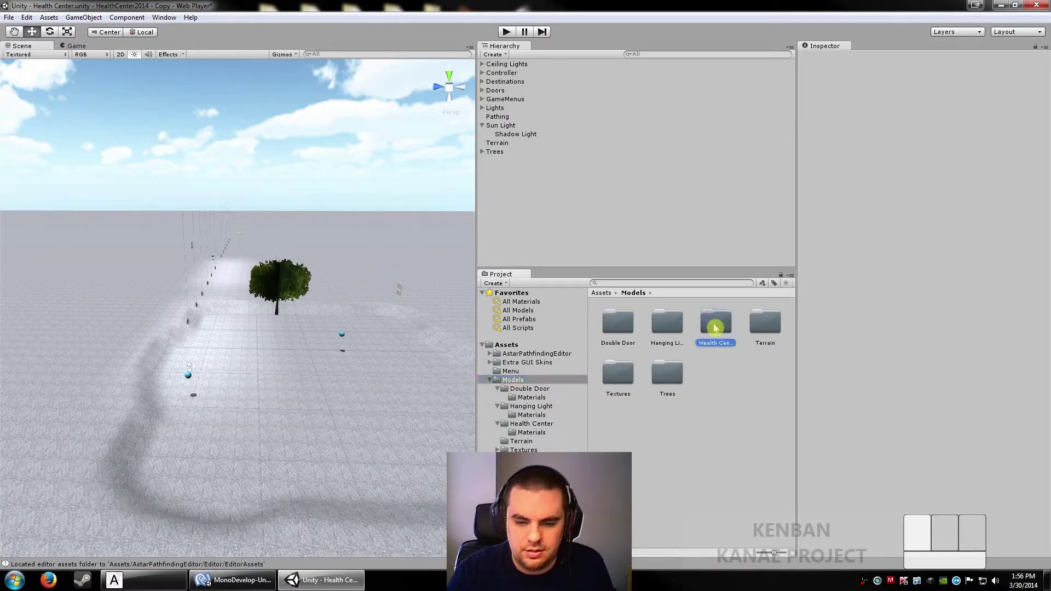
mouse_move(665, 333)
mouse_down()
mouse_move(238, 324)
mouse_move(226, 265)
mouse_move(226, 278)
mouse_up()
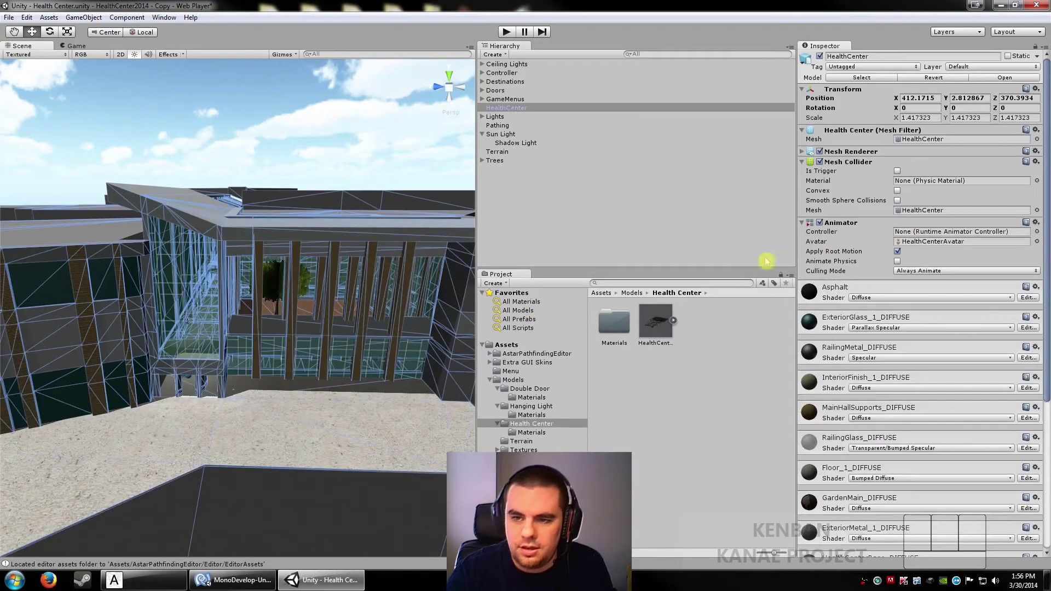
- Check the model's import settings, then mark the new HealthCenter object as Static
click(657, 330)
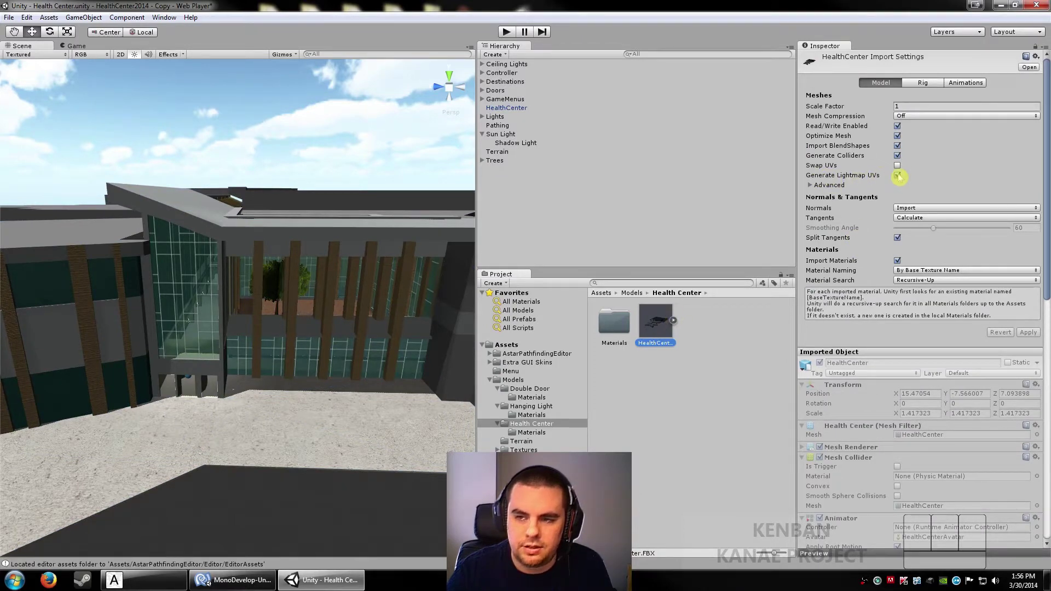
click(422, 334)
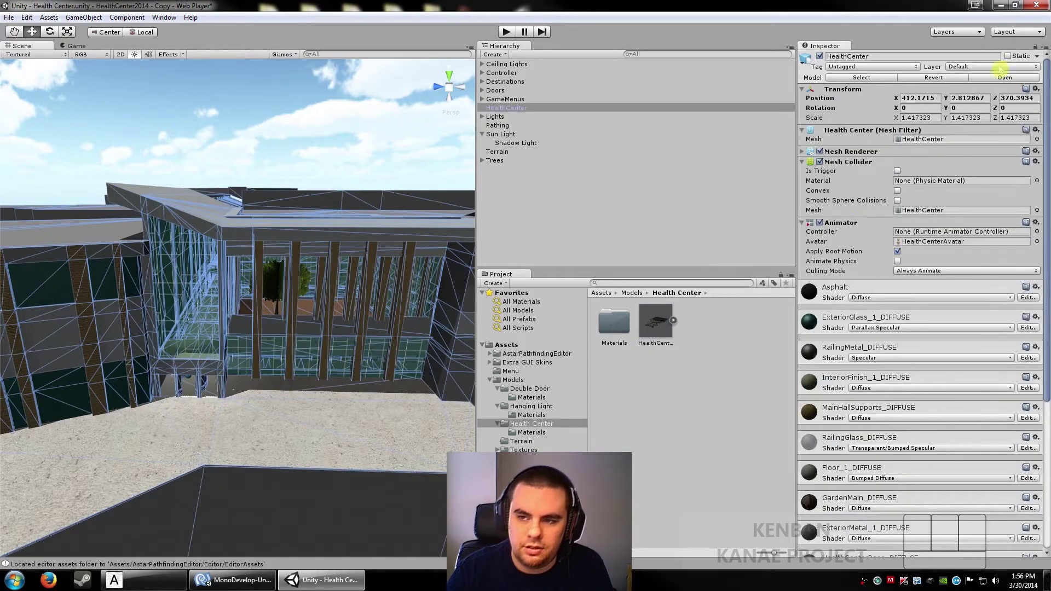
click(1007, 56)
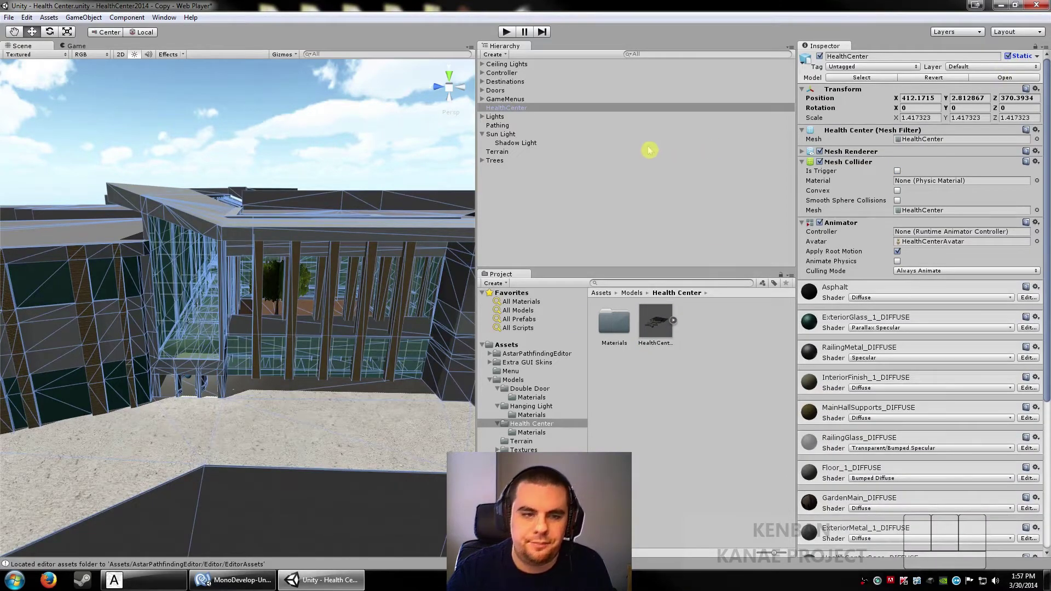
- In Lightmapping, filter the scene to Renderers and bake with Dual Lightmaps at High quality
click(164, 17)
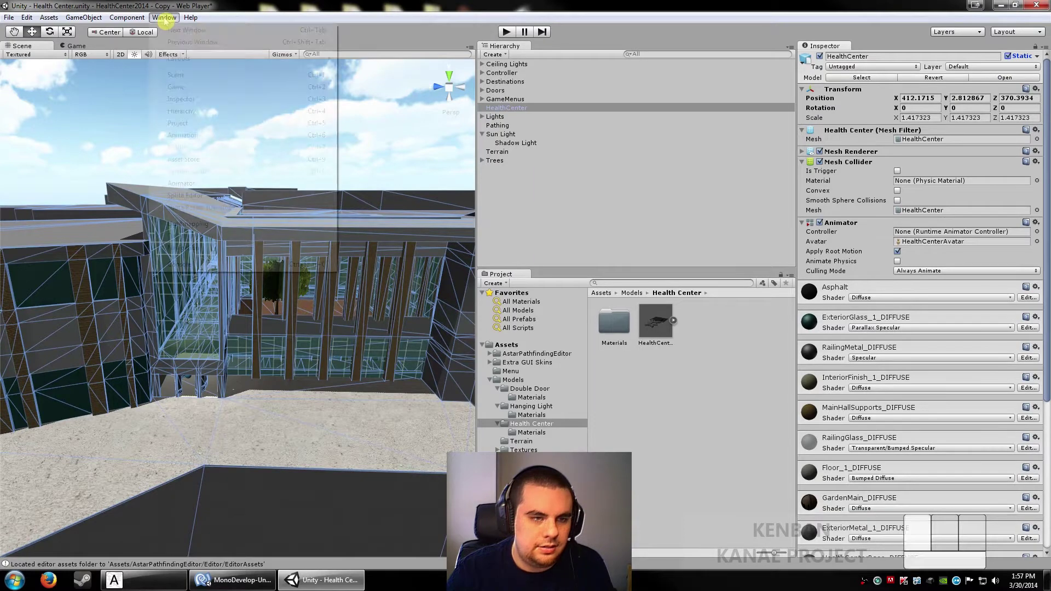
click(187, 224)
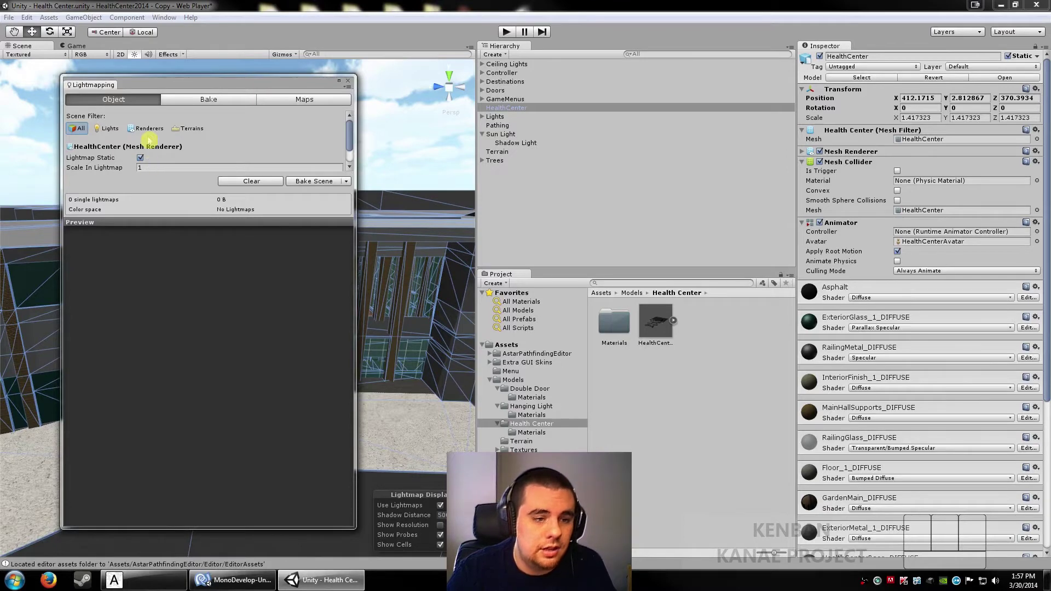
click(143, 128)
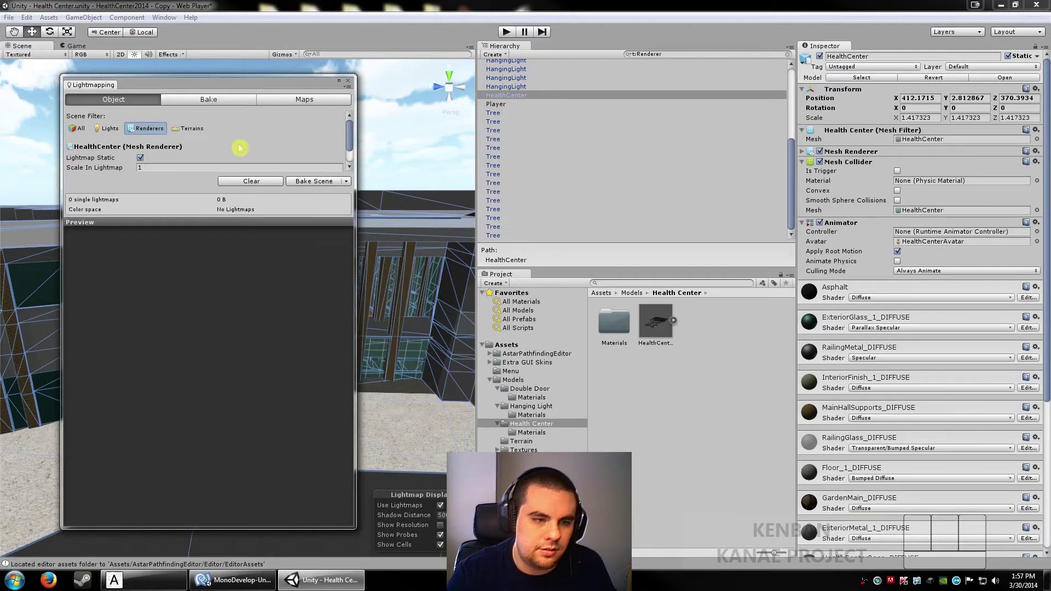
click(195, 103)
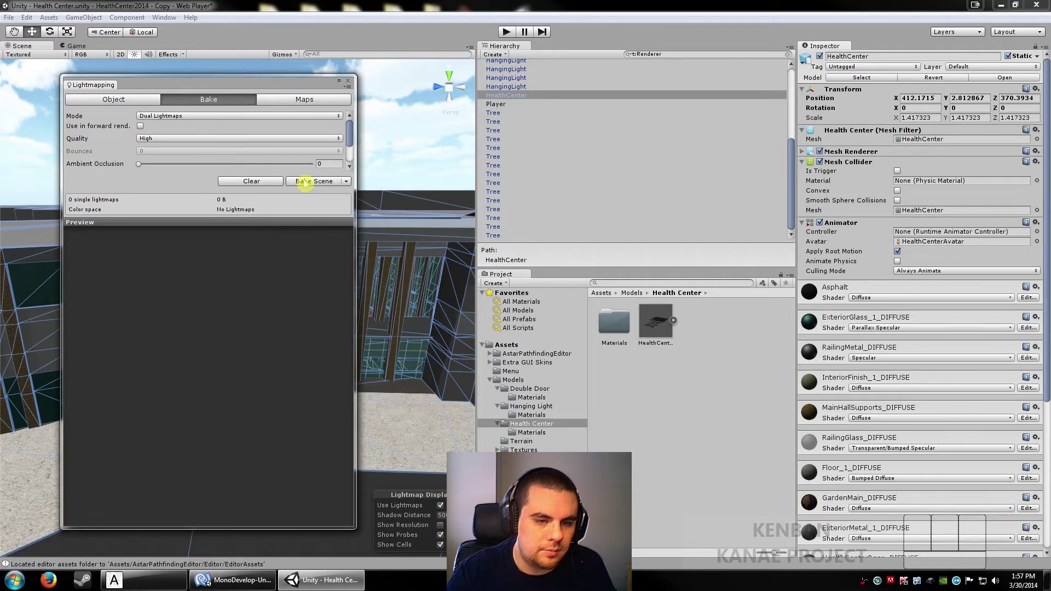
click(304, 182)
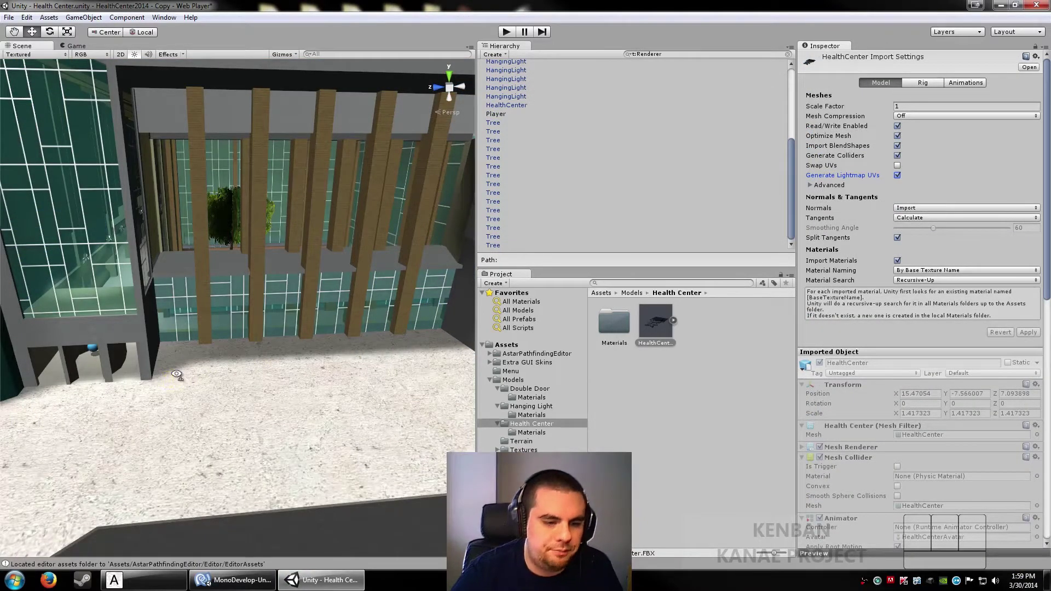
- Fly around the building front, through the hallway and past the green glass wall to inspect the baked lighting
alt+drag(168, 379, 222, 411)
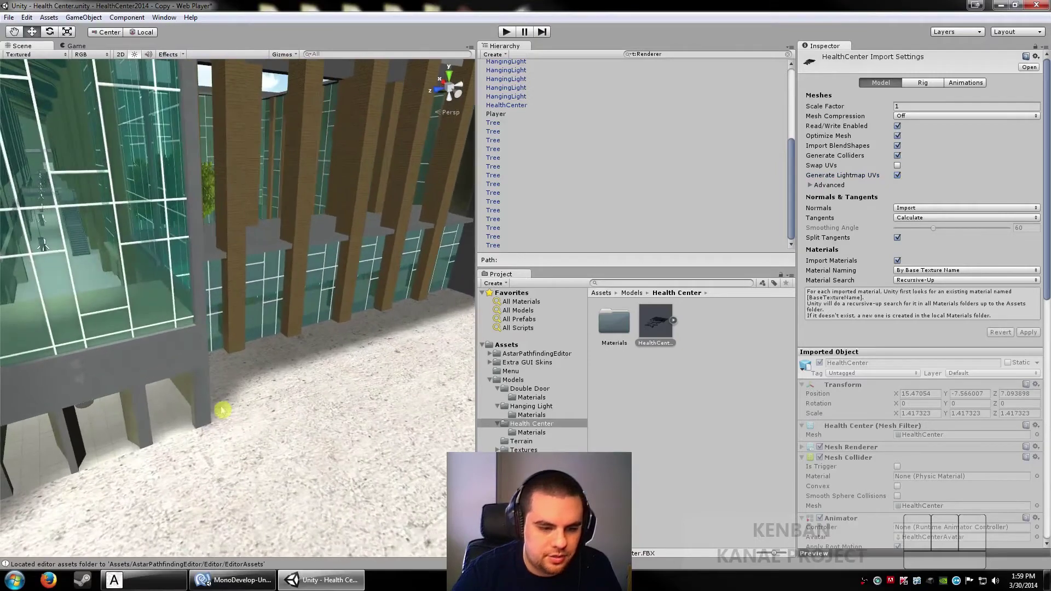
key(d)
right_drag(253, 392, 383, 246)
key(s)
key(a)
key(w)
key(d)
key(a)
key(d)
key(s)
- Clear the t:Renderer text from the Hierarchy search so all objects show again
key(a)
key(w)
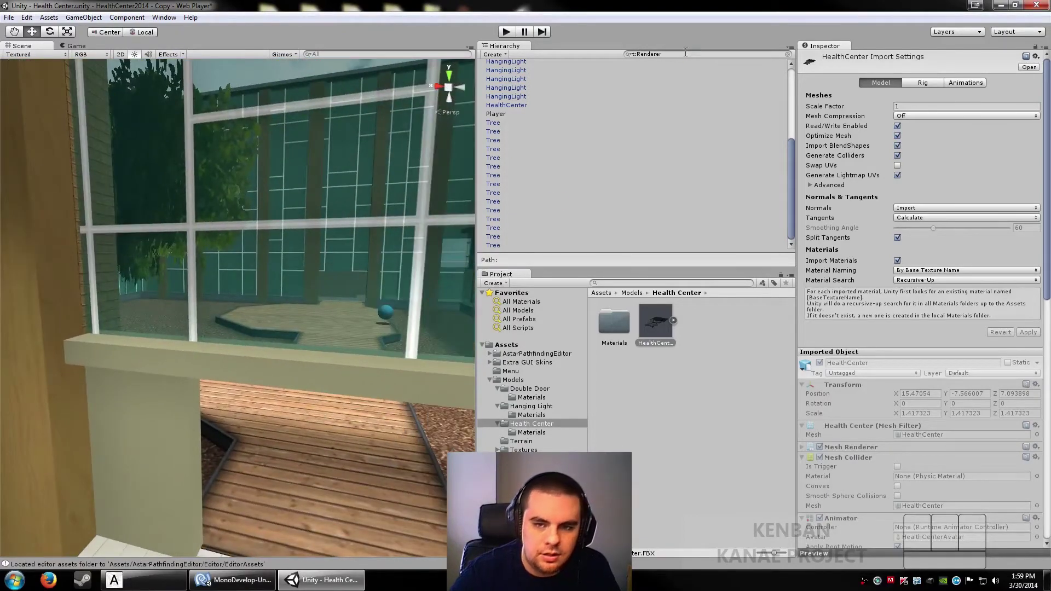
drag(685, 52, 627, 55)
key(BackSpace)
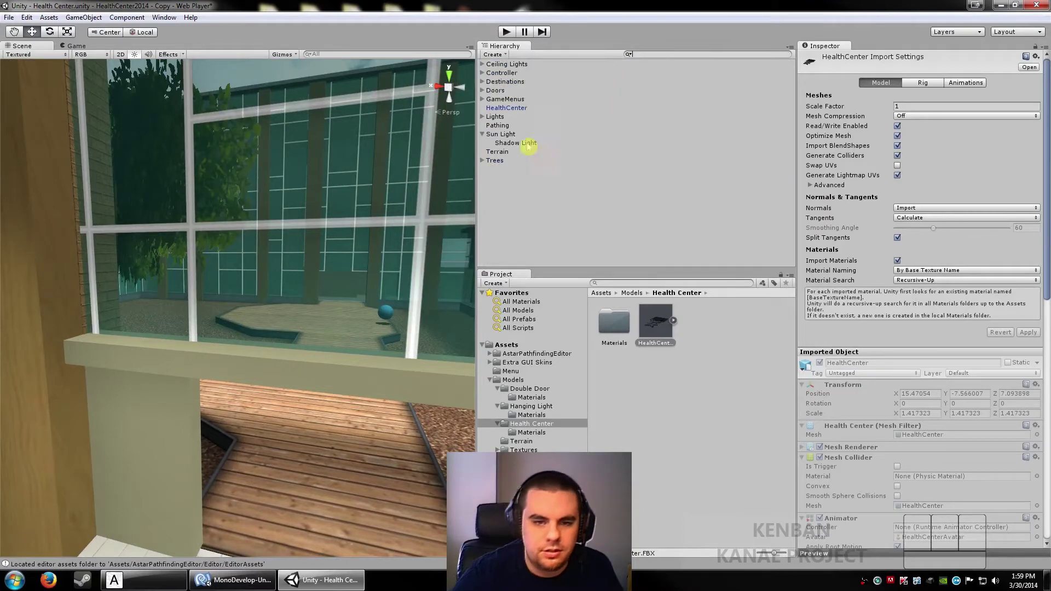
- Select the Sun Light and toggle it off and on several times to compare, leaving it enabled
double_click(501, 134)
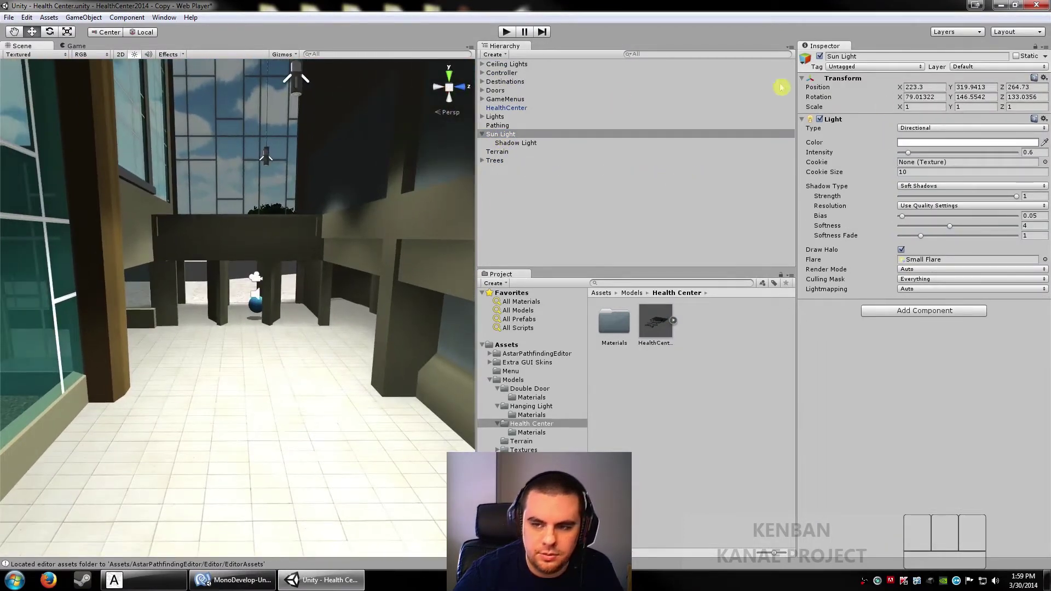
click(819, 56)
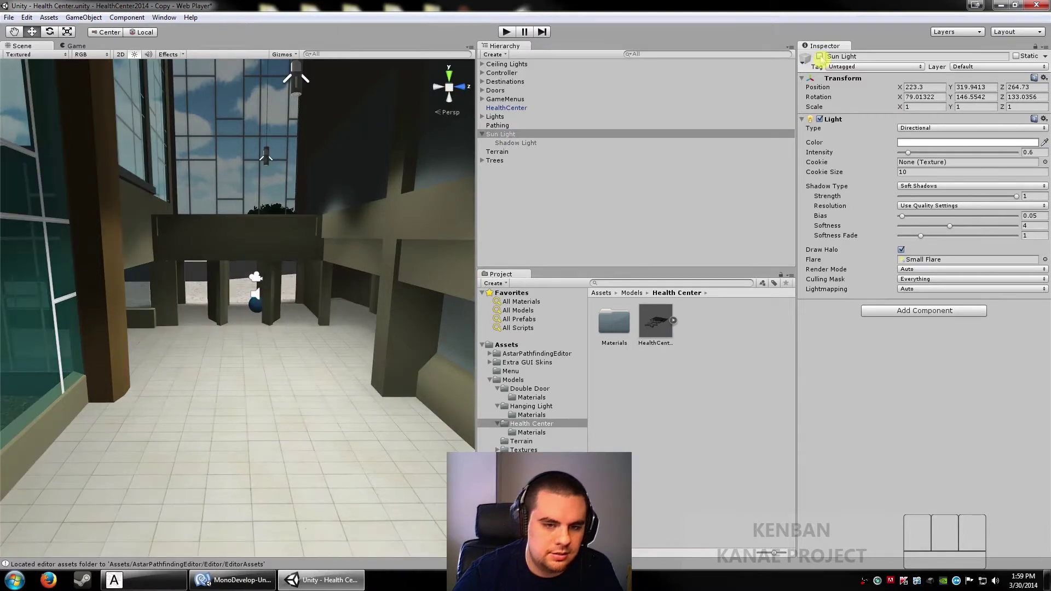
click(819, 56)
click(819, 56)
click(819, 56)
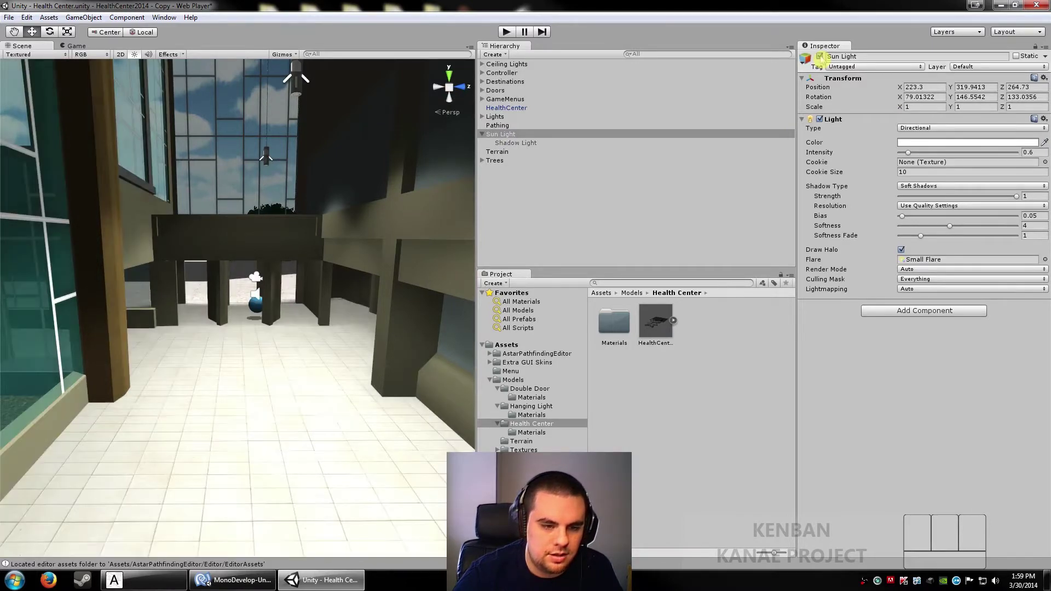
click(819, 56)
click(820, 56)
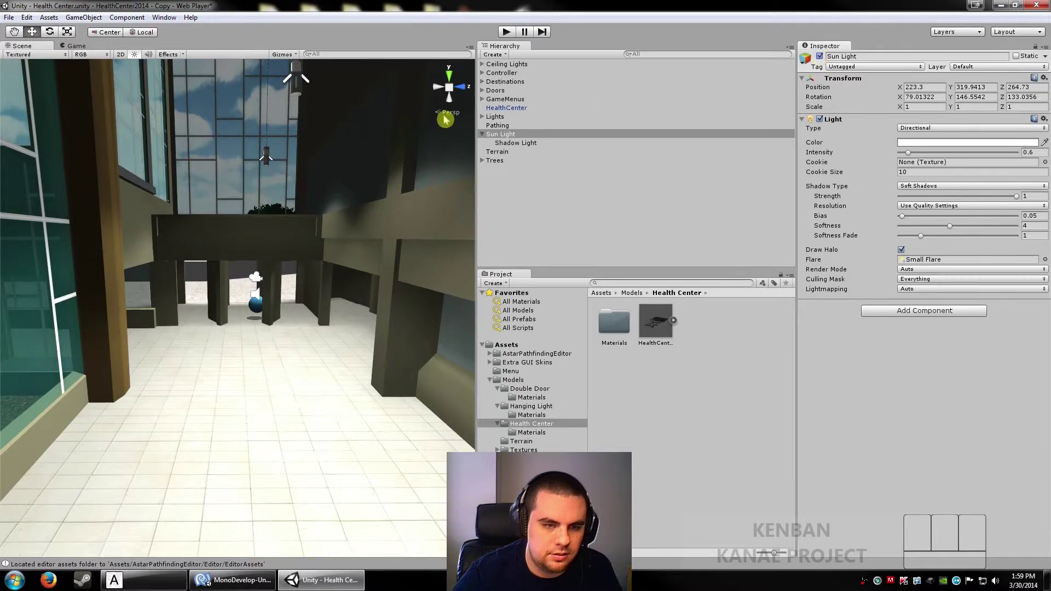
- Fly the Scene view out of the corridor to look at the building front from a distance
key(s)
right_drag(320, 138, 287, 159)
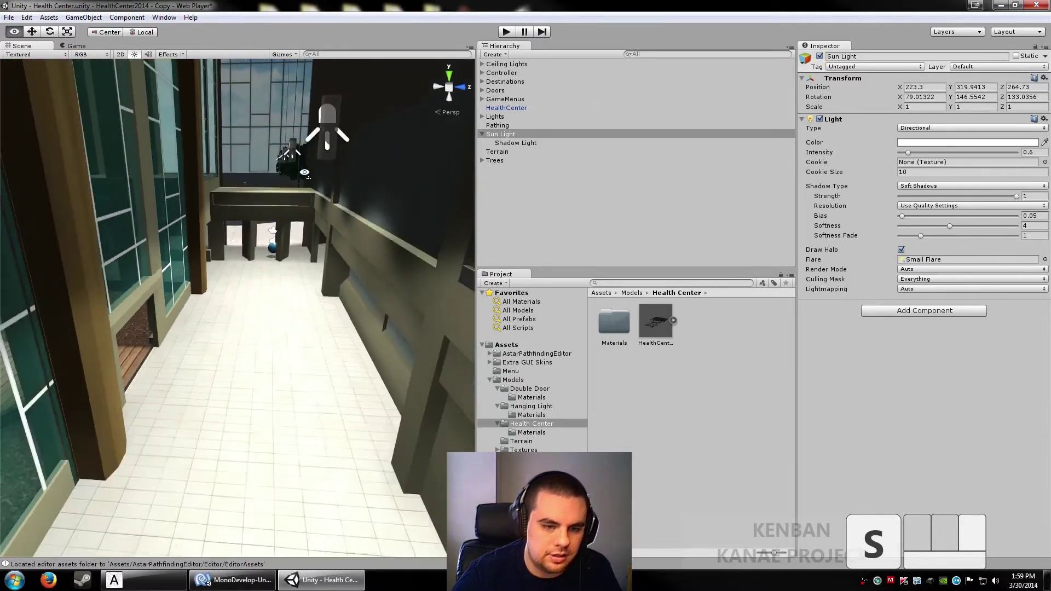
right_drag(279, 450, 257, 235)
key(w)
key(d)
right_drag(997, 247, 767, 270)
key(s)
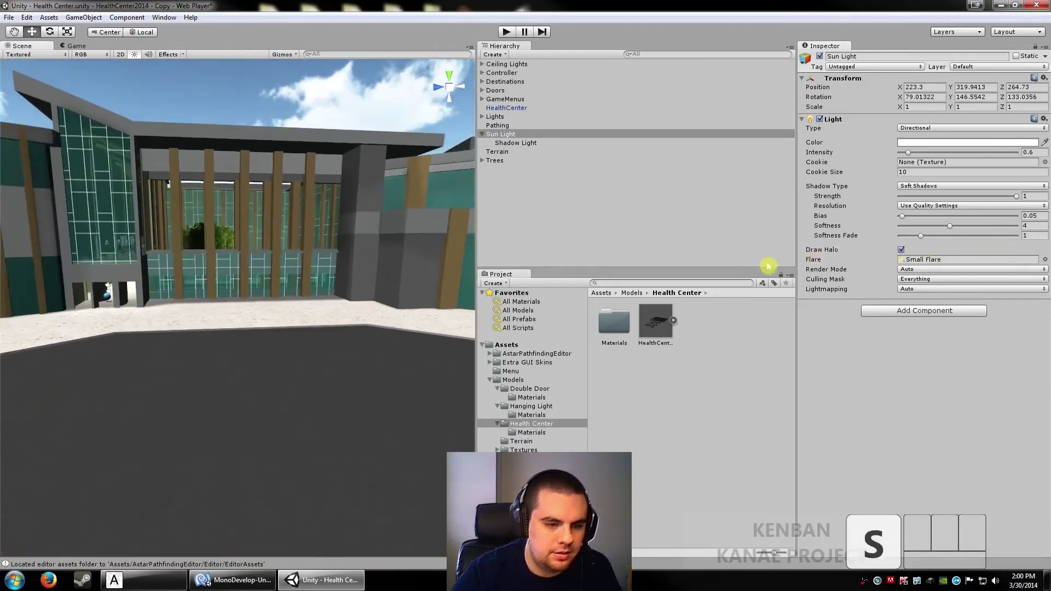
right_drag(323, 270, 273, 292)
key(s)
key(shift)
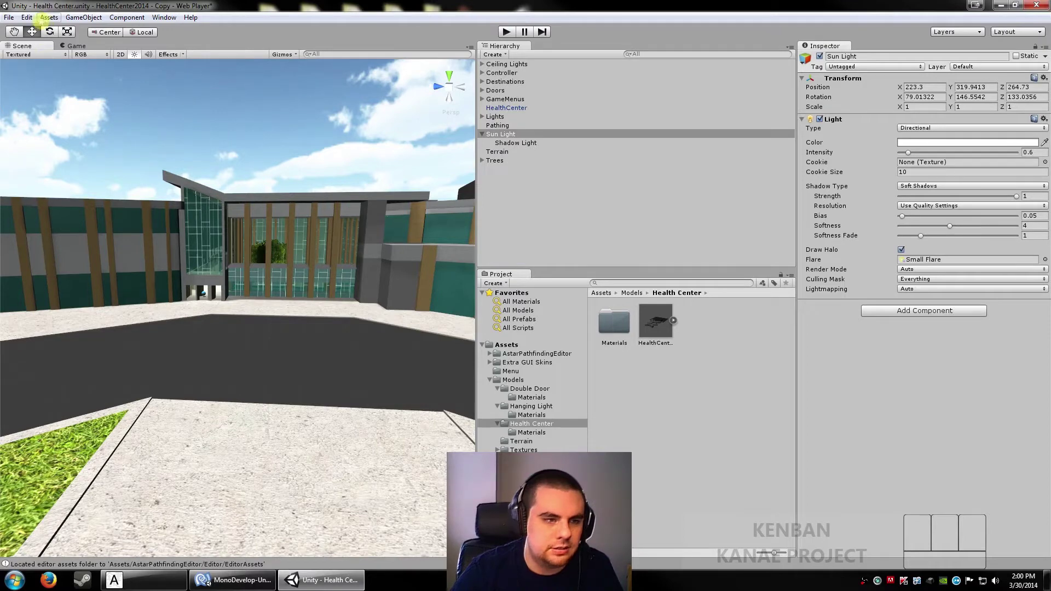
click(48, 17)
mouse_move(26, 18)
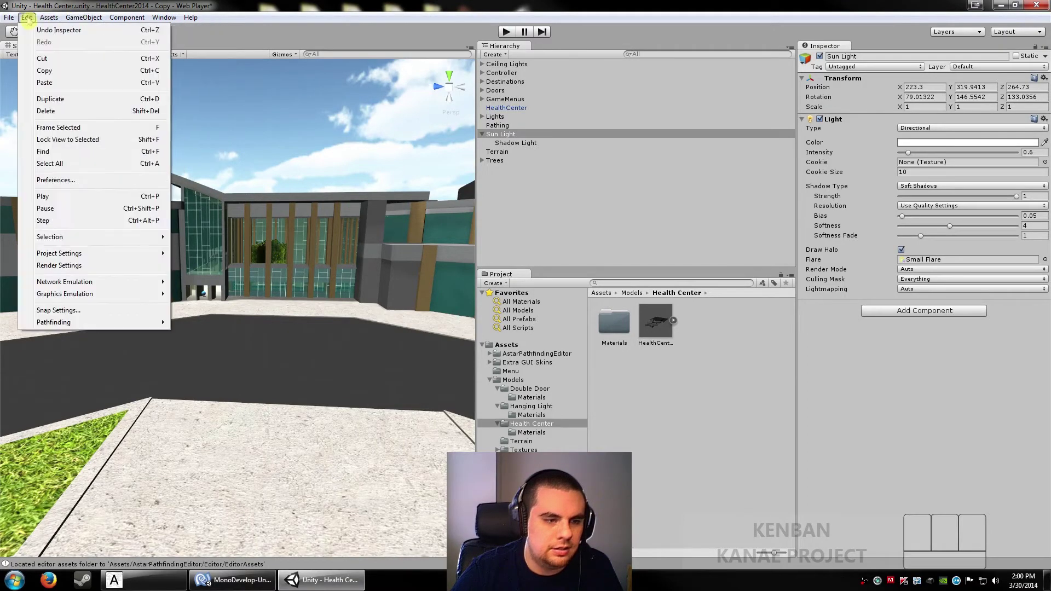
mouse_move(60, 255)
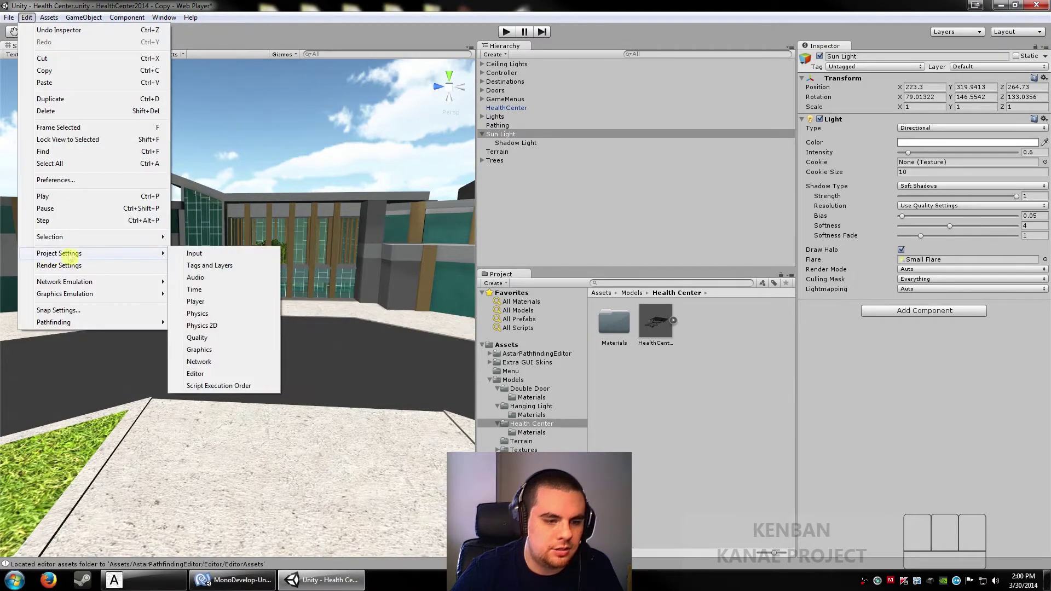
click(203, 336)
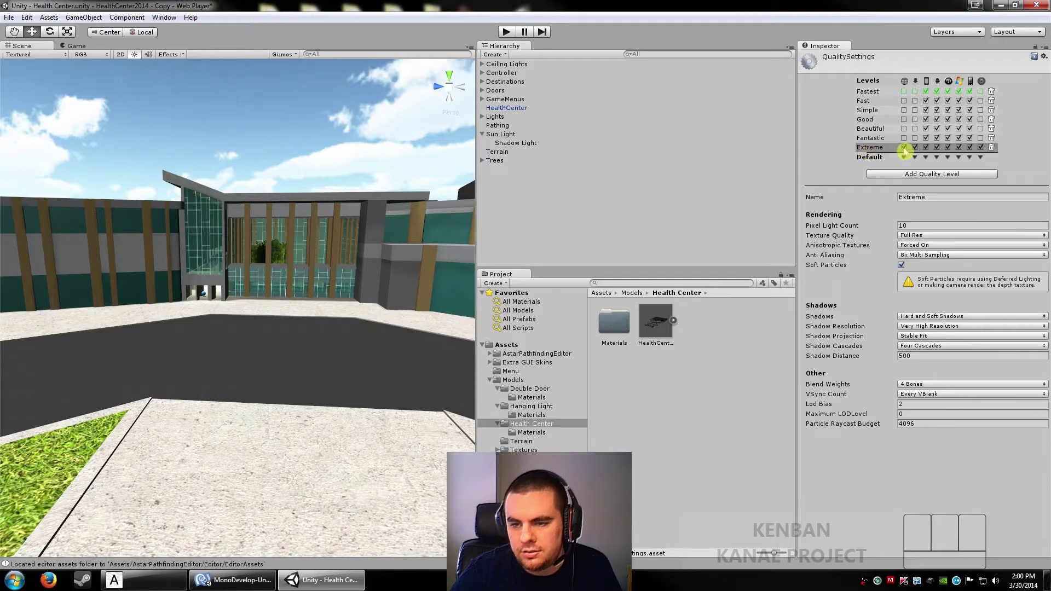
click(904, 148)
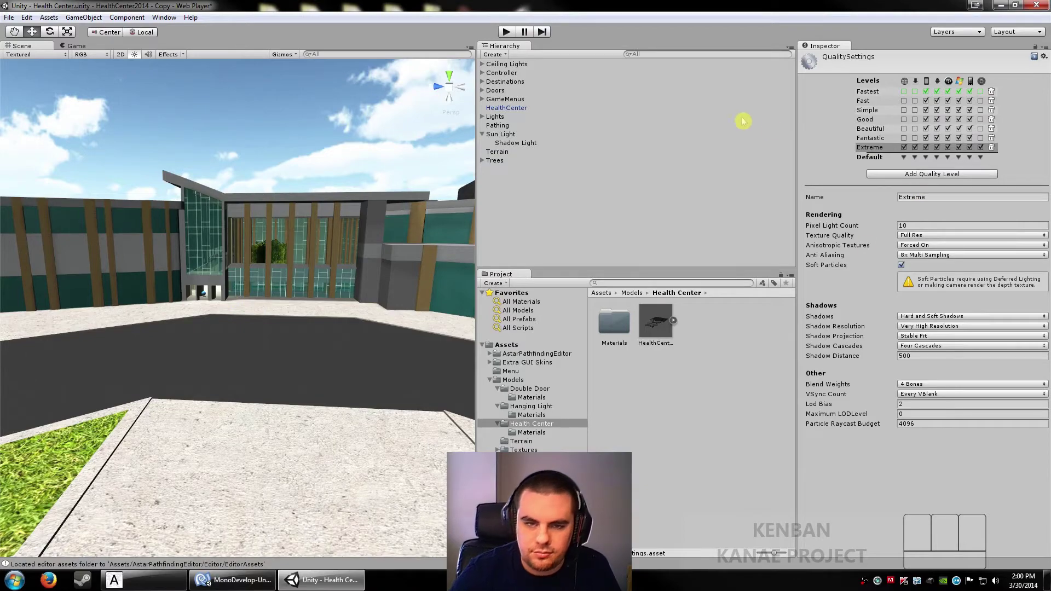
key(w)
mouse_move(202, 241)
right_down()
mouse_move(213, 201)
mouse_move(228, 239)
mouse_move(207, 240)
mouse_move(208, 228)
right_up()
- Move the scene camera in and out until the glass entrance facade is framed up close
key(a)
key(w)
key(s)
key(w)
key(s)
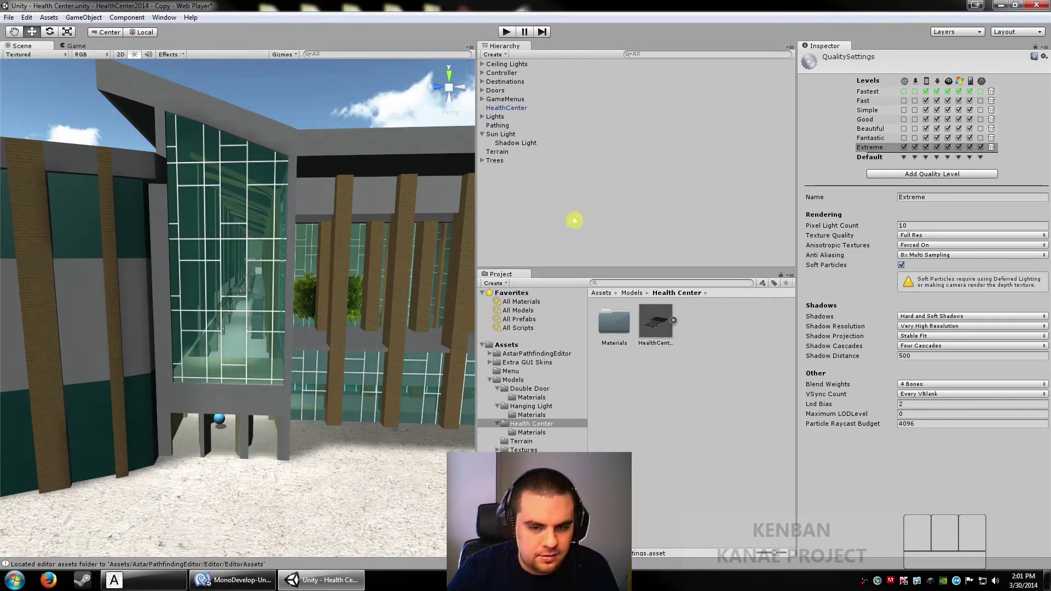
- Open the Health Center Materials folder and select the ExteriorGlass_2_DIFFUSE material
click(652, 332)
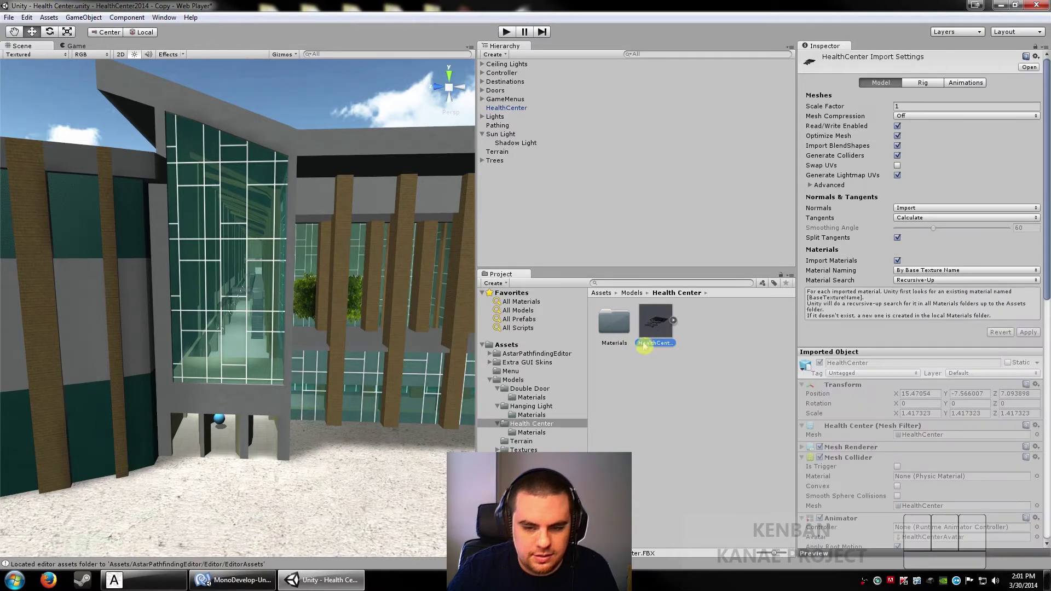
double_click(614, 326)
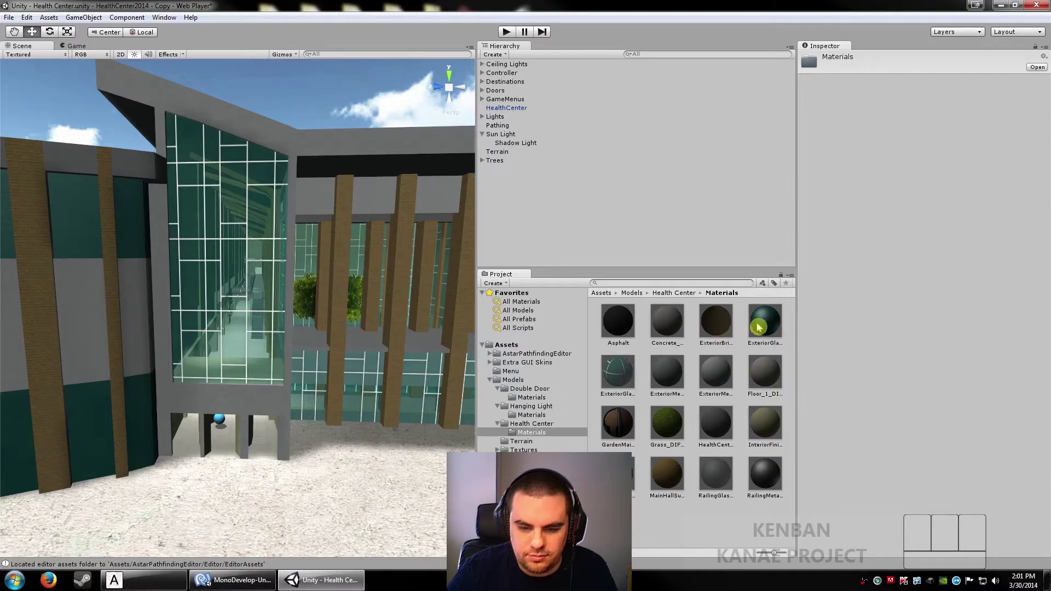
click(628, 378)
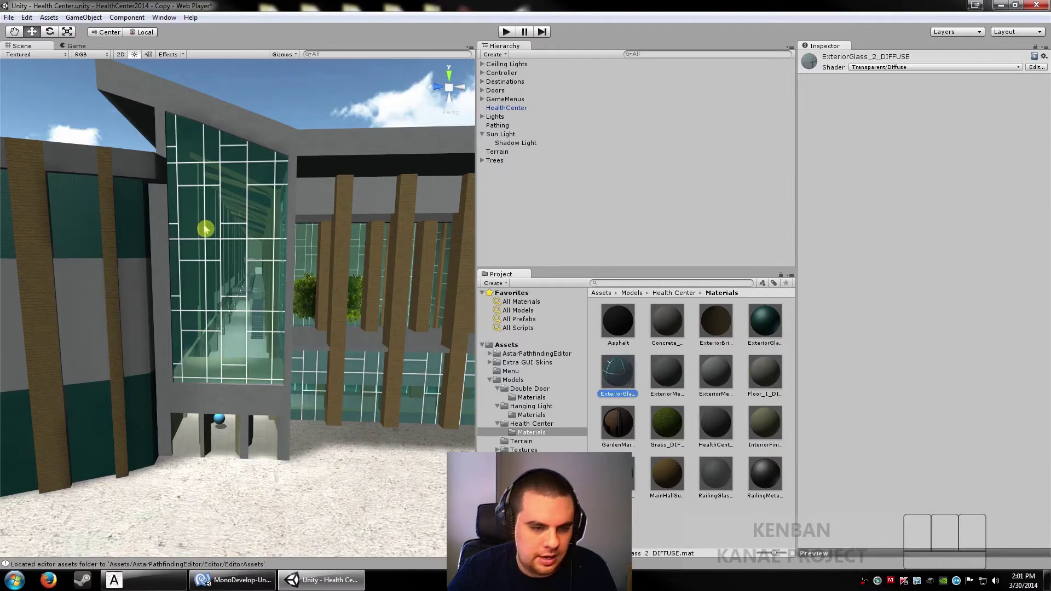
click(827, 65)
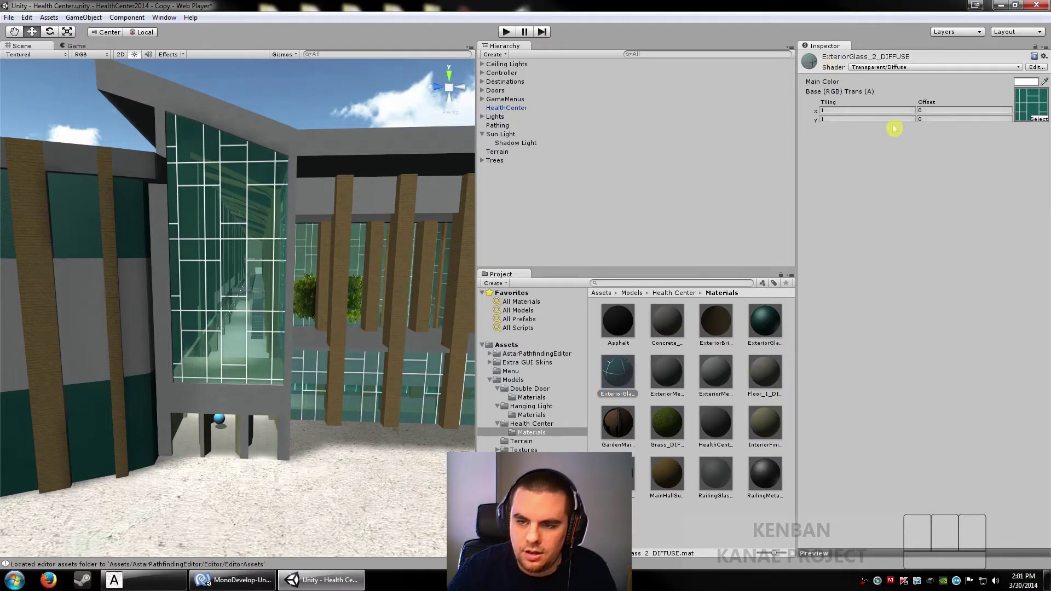
- Set the glass material's shader to Unlit/Texture
click(879, 68)
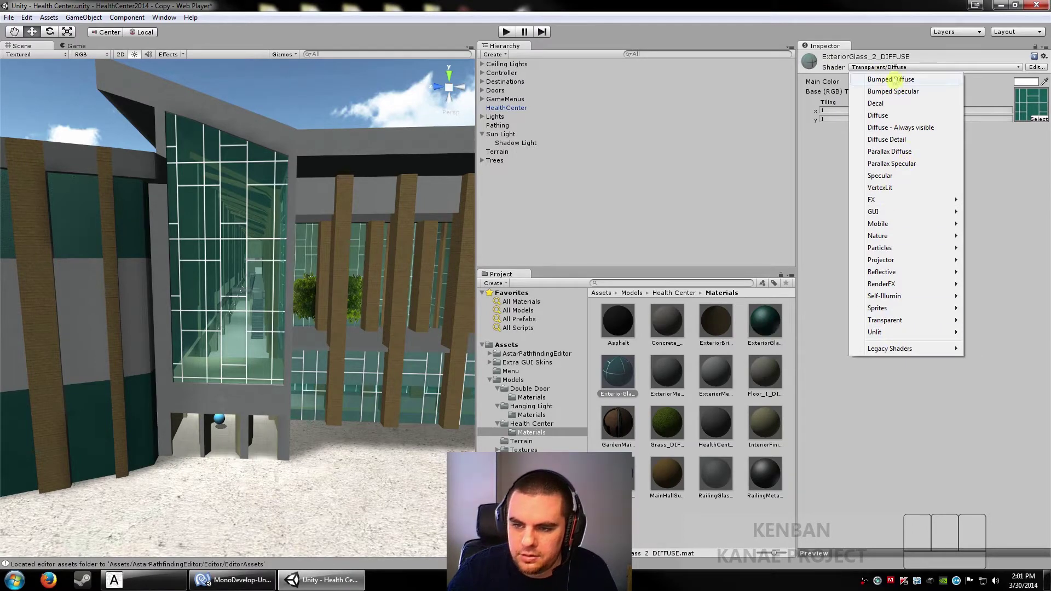
key(Escape)
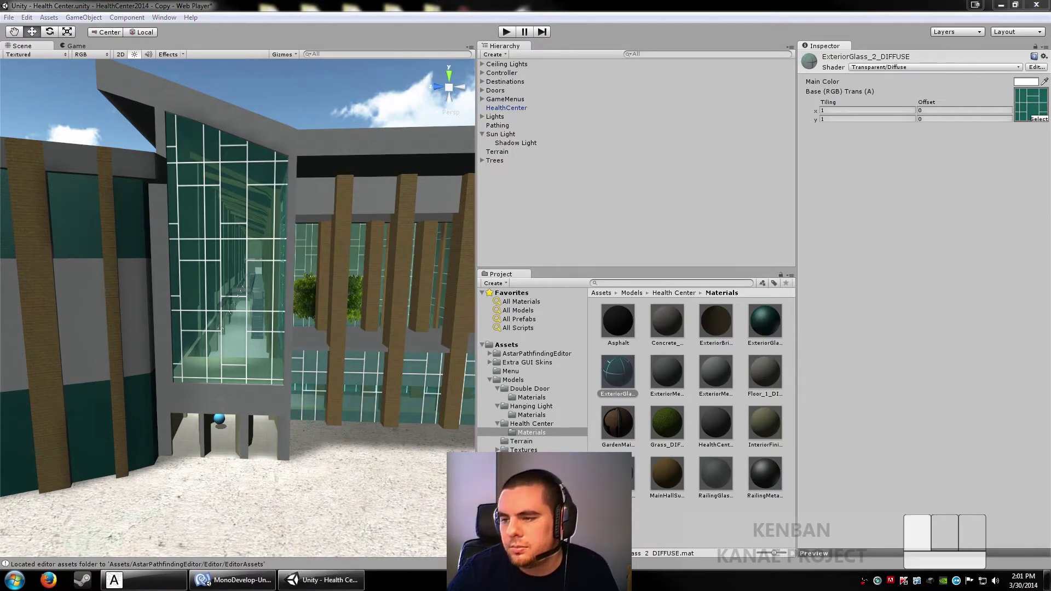
click(874, 68)
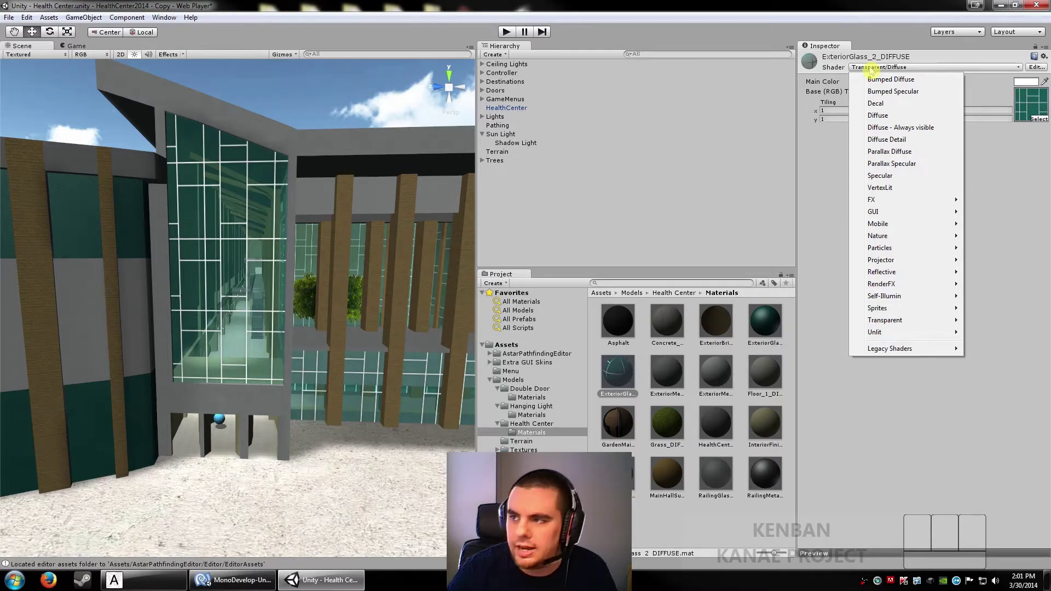
mouse_move(886, 333)
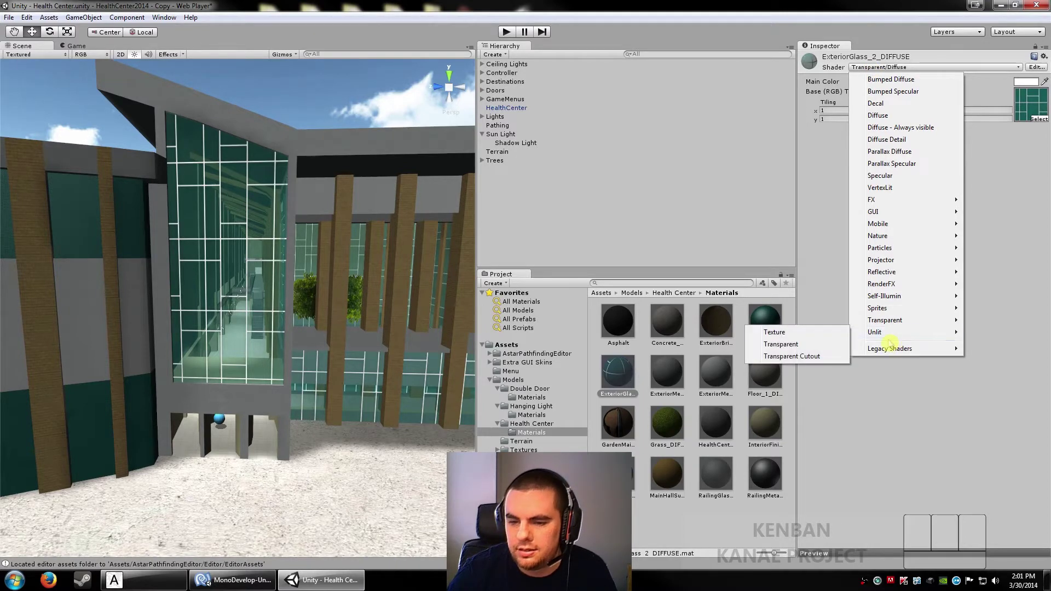
click(766, 335)
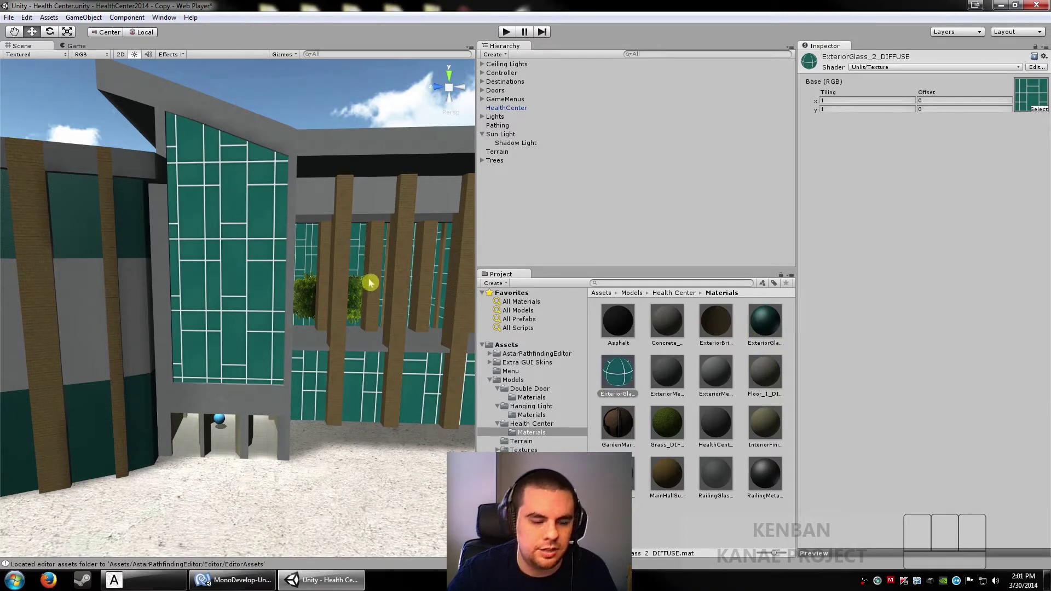
- Switch the glass shader to VertexLit, then to plain Diffuse
click(898, 68)
click(883, 187)
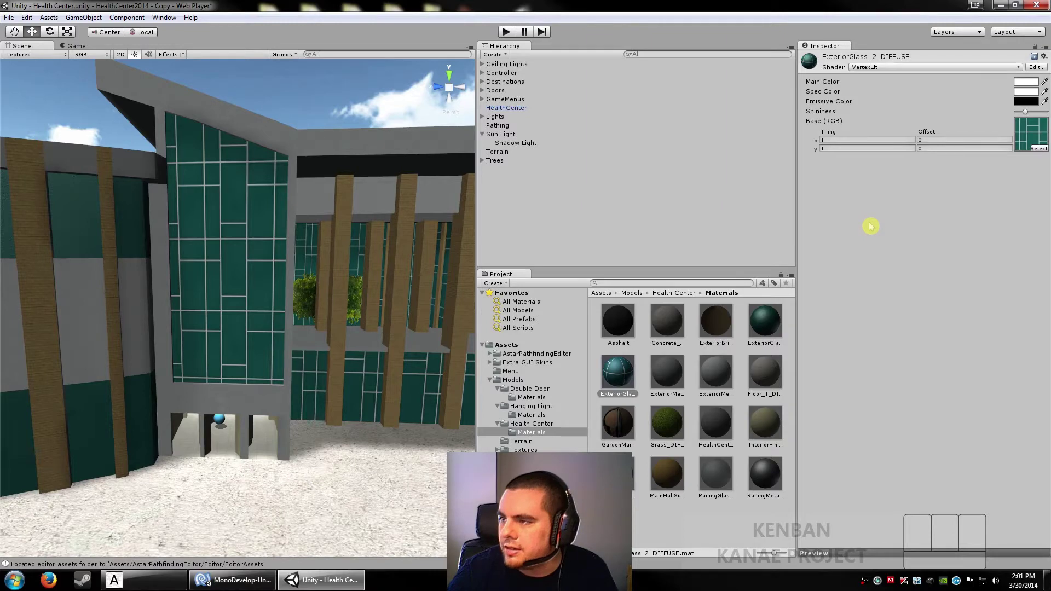
click(905, 68)
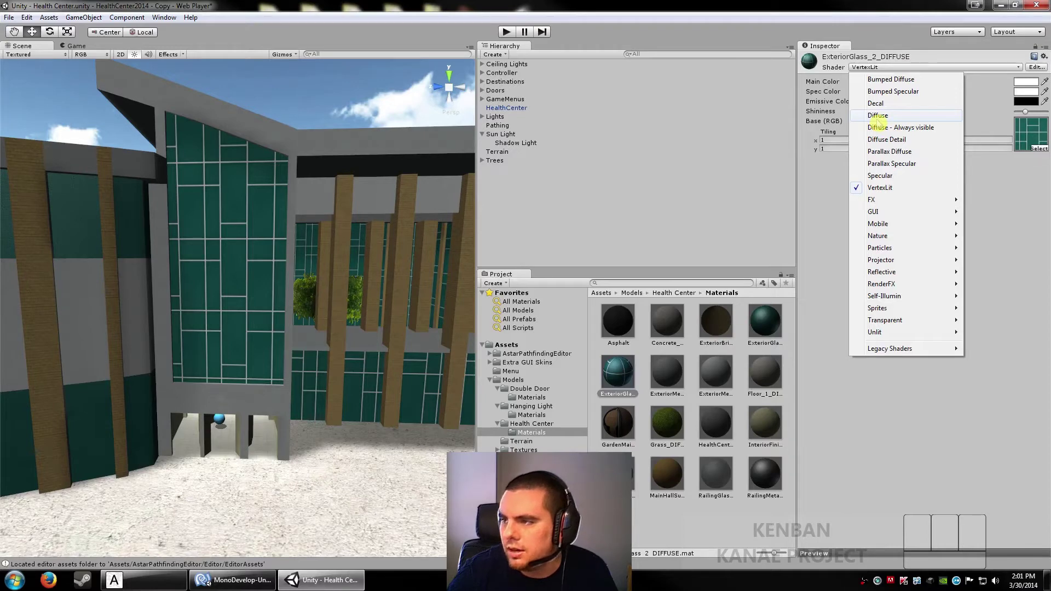
click(877, 116)
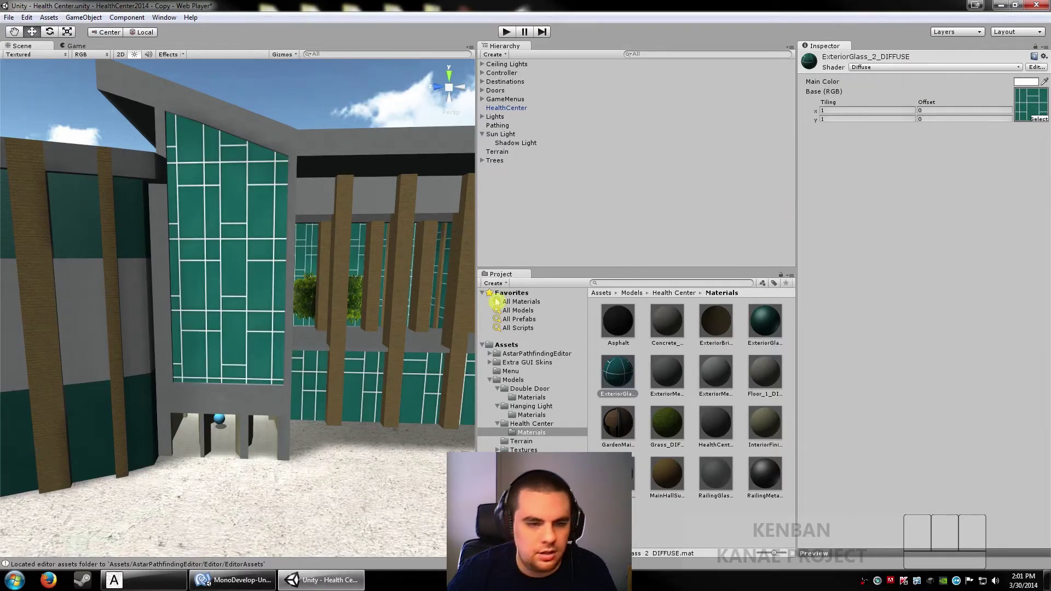
- Set the glass shader to Diffuse Detail with the Back texture as its detail
right_drag(309, 280, 302, 282)
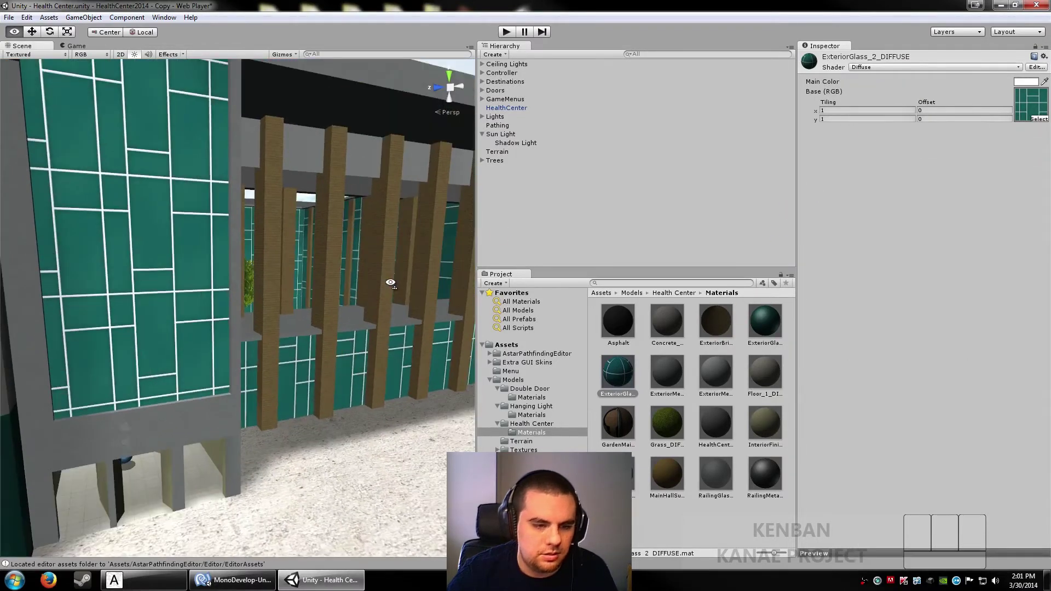
click(881, 68)
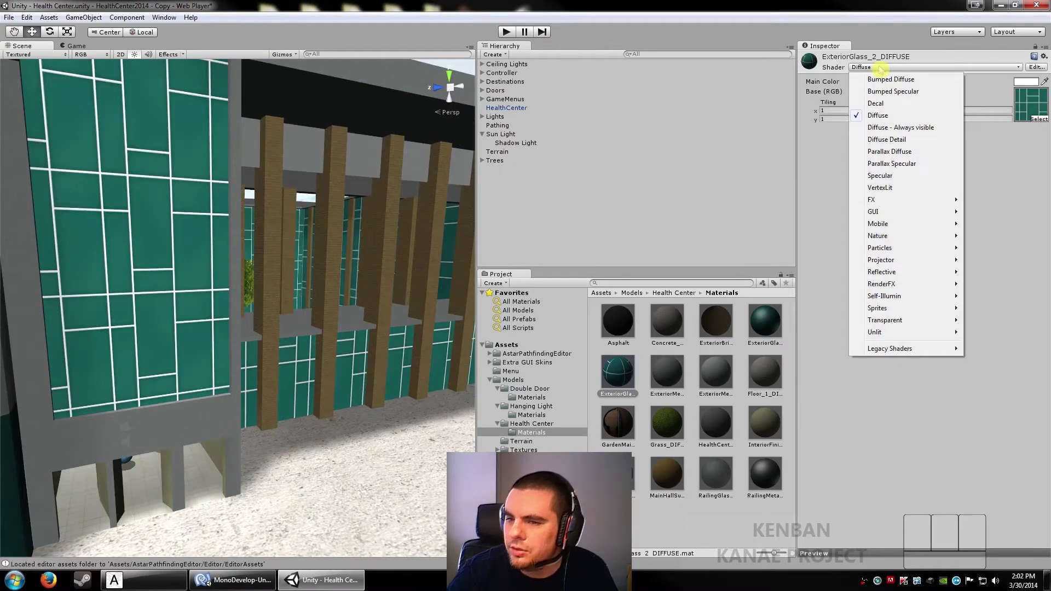
click(888, 140)
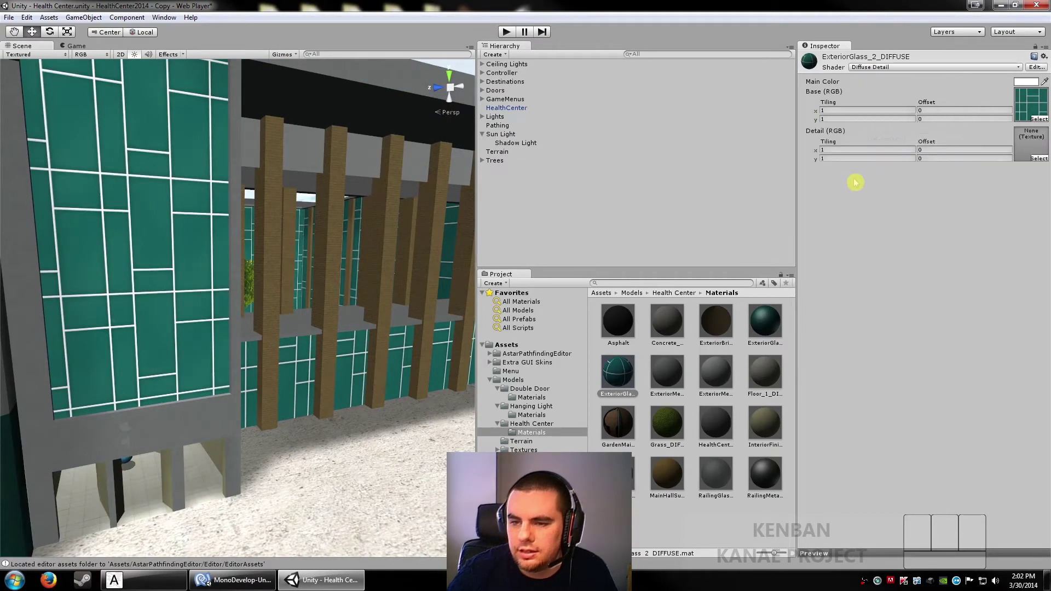
click(1039, 159)
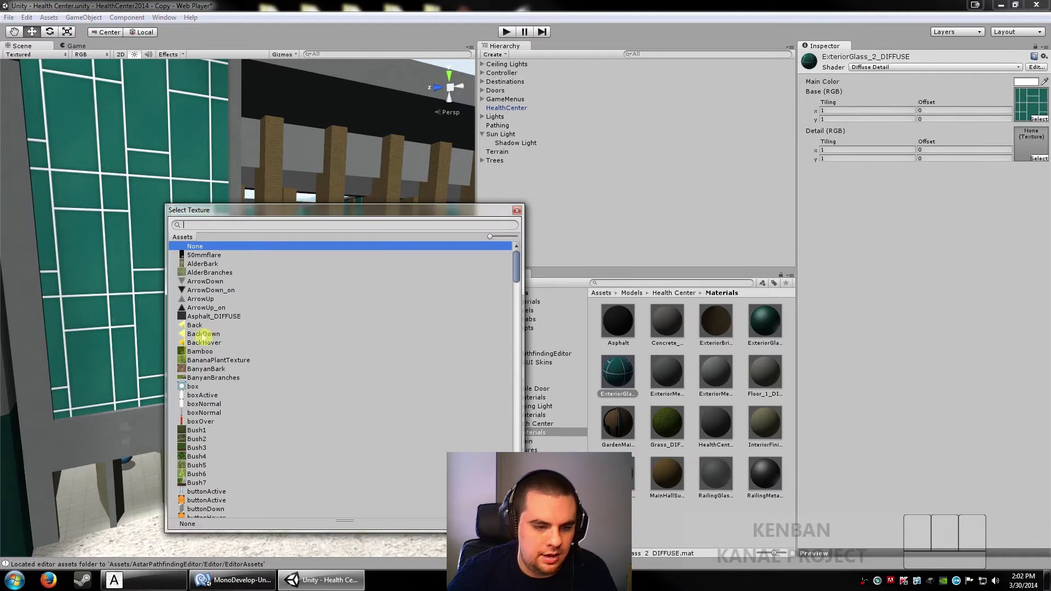
click(196, 325)
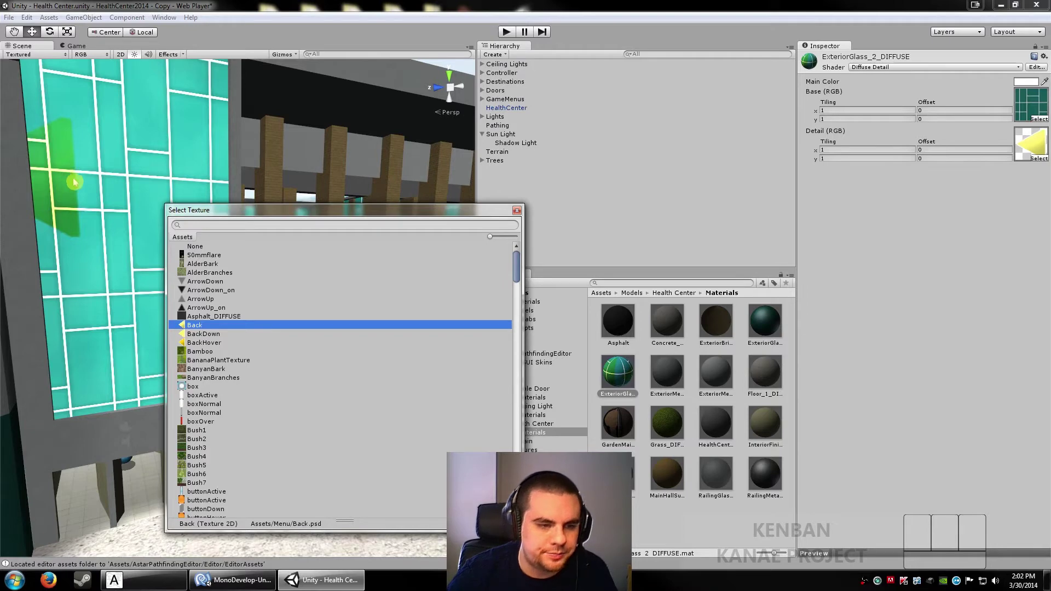
- Try Detail Tiling values of 2 and 22, then switch the glass shader to Decal
click(818, 149)
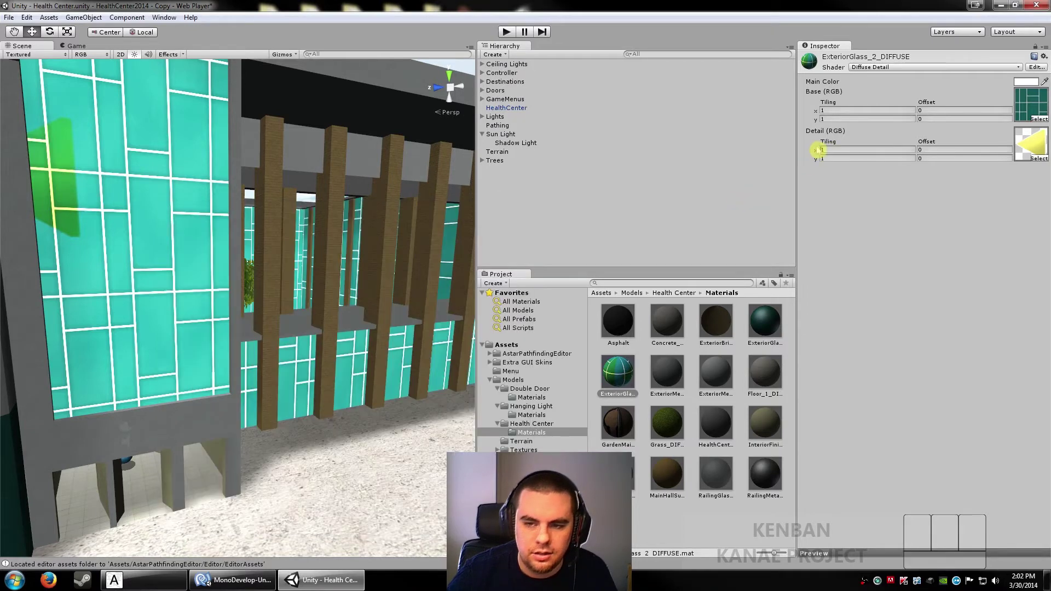
text(2)
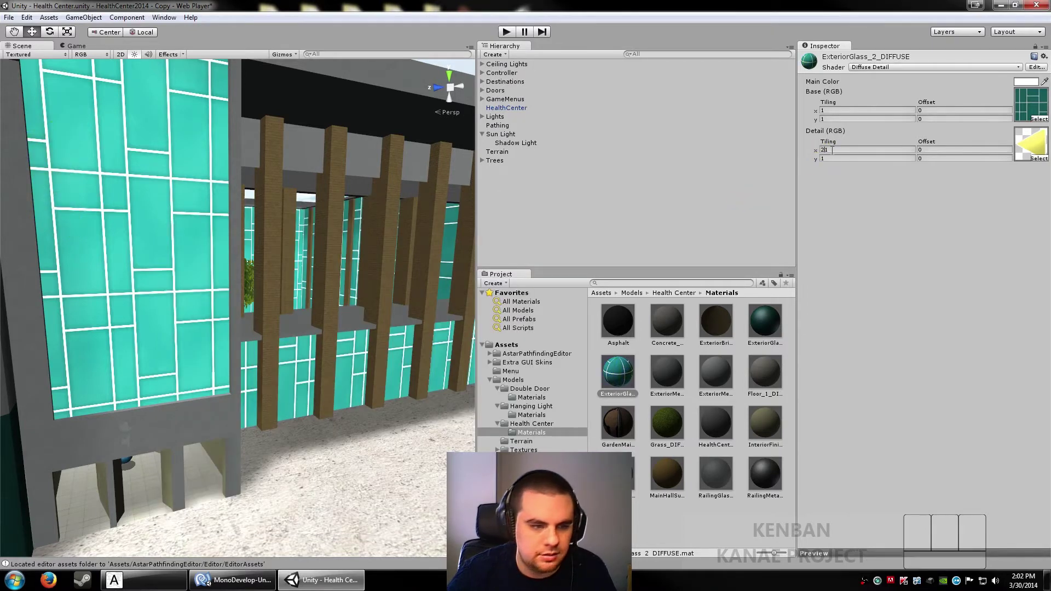
click(820, 159)
text(22)
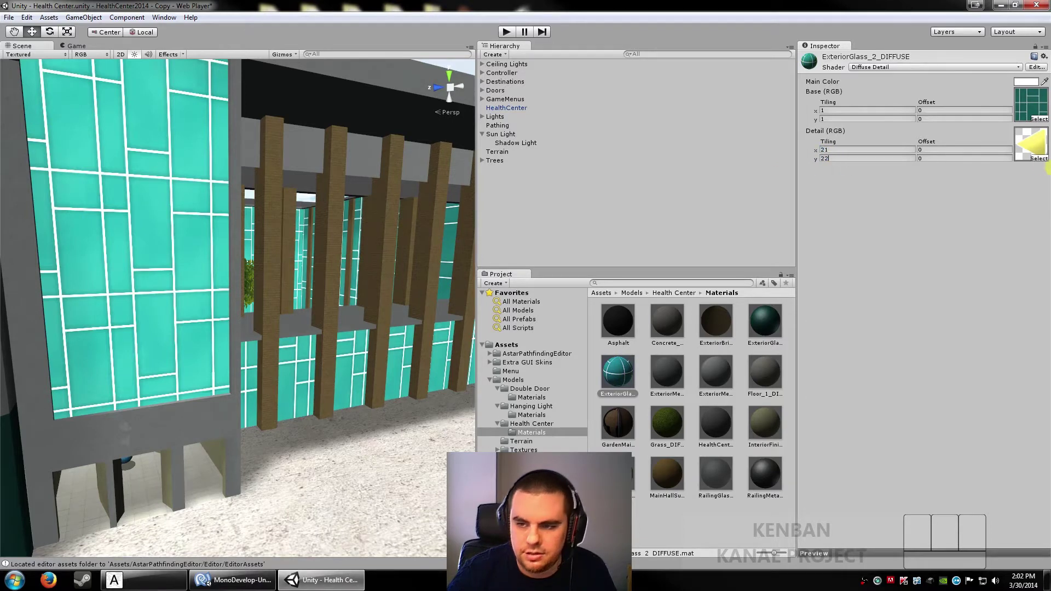
key(BackSpace)
key(BackSpace)
click(821, 150)
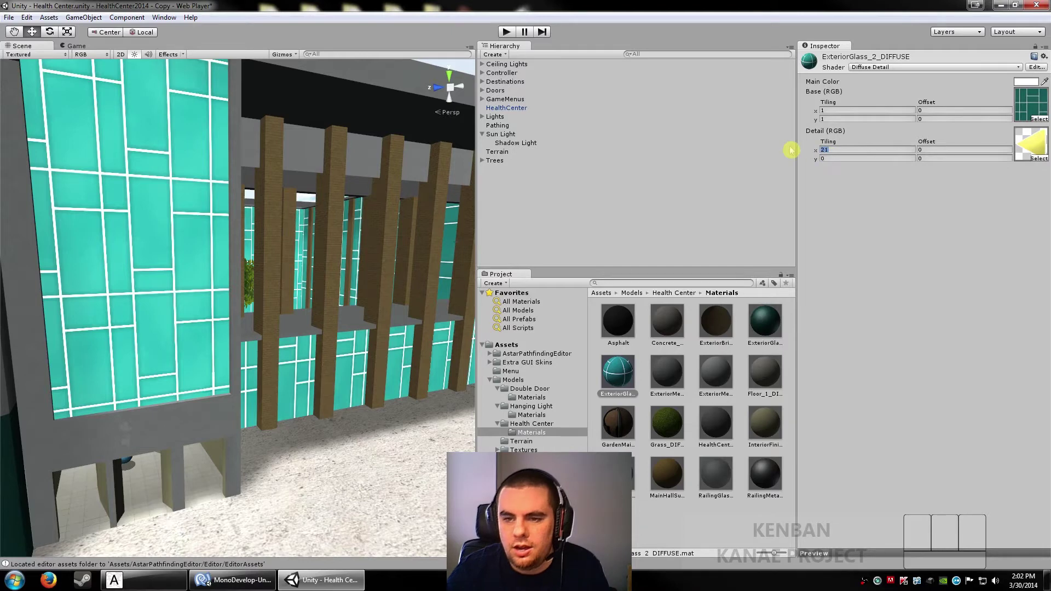
key(BackSpace)
click(951, 67)
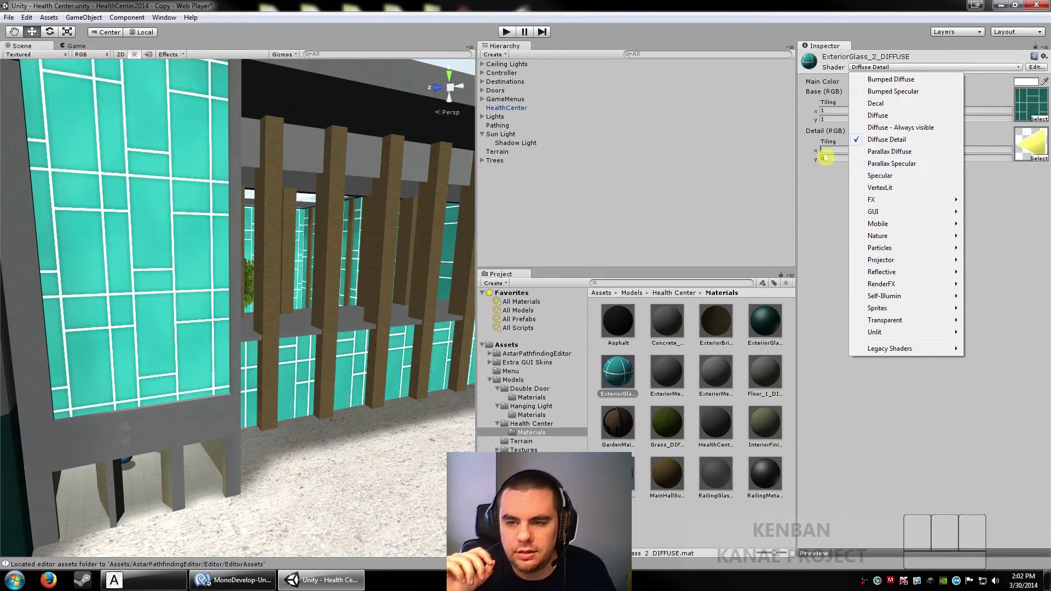
click(875, 104)
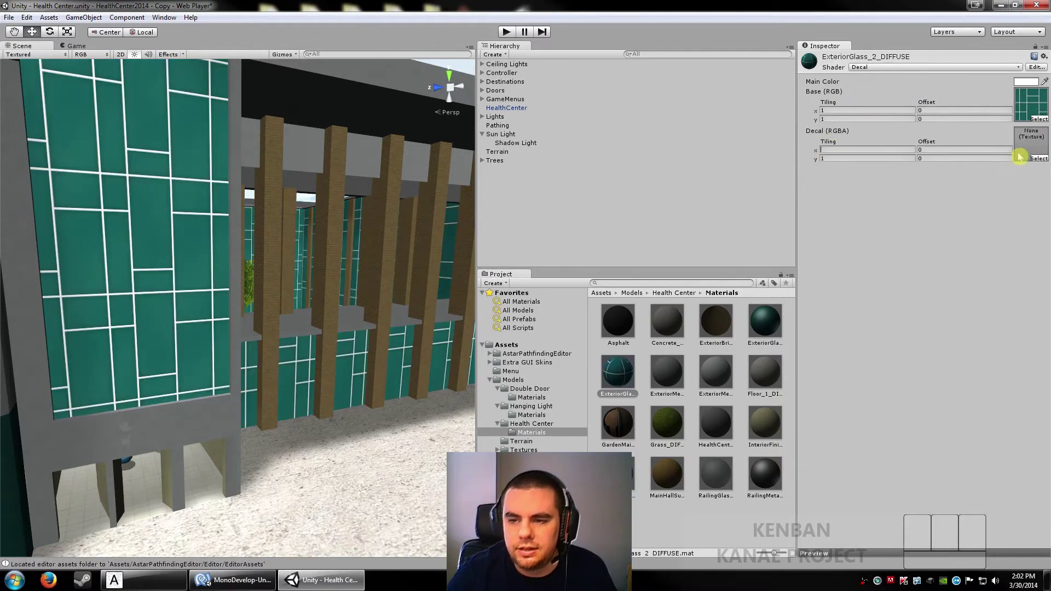
- Try the Bamboo and Bush3 textures as the glass material's decal
click(1037, 160)
click(200, 351)
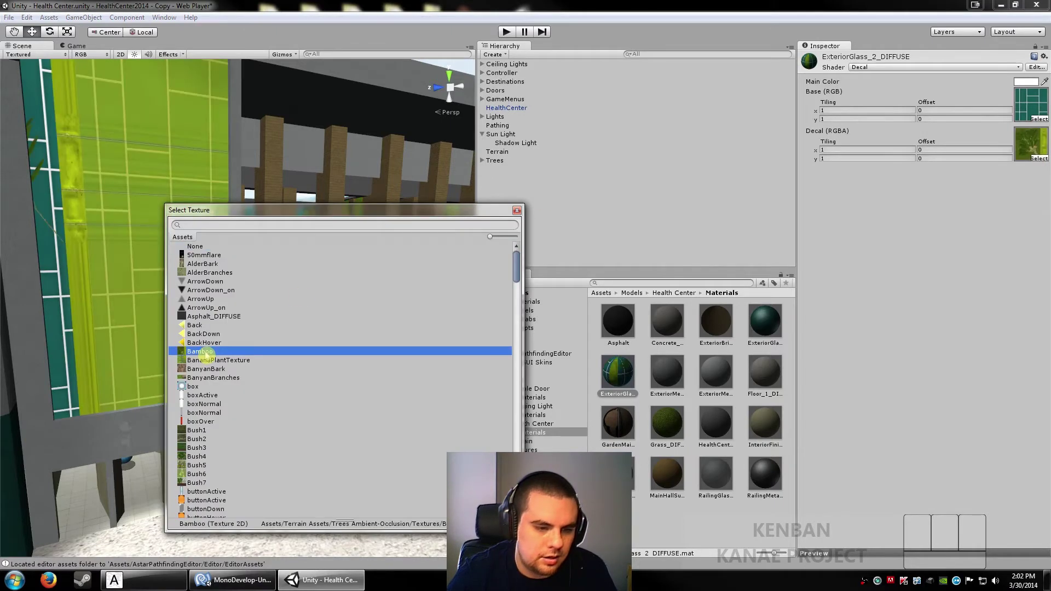
click(198, 448)
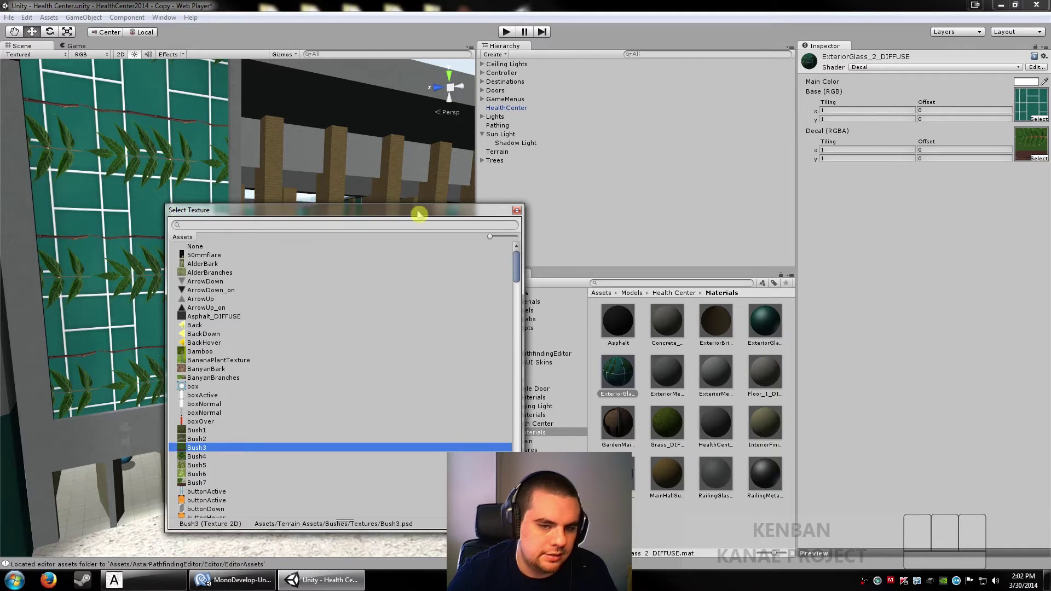
- Move the texture picker aside and close it
drag(455, 215, 630, 160)
drag(457, 161, 425, 138)
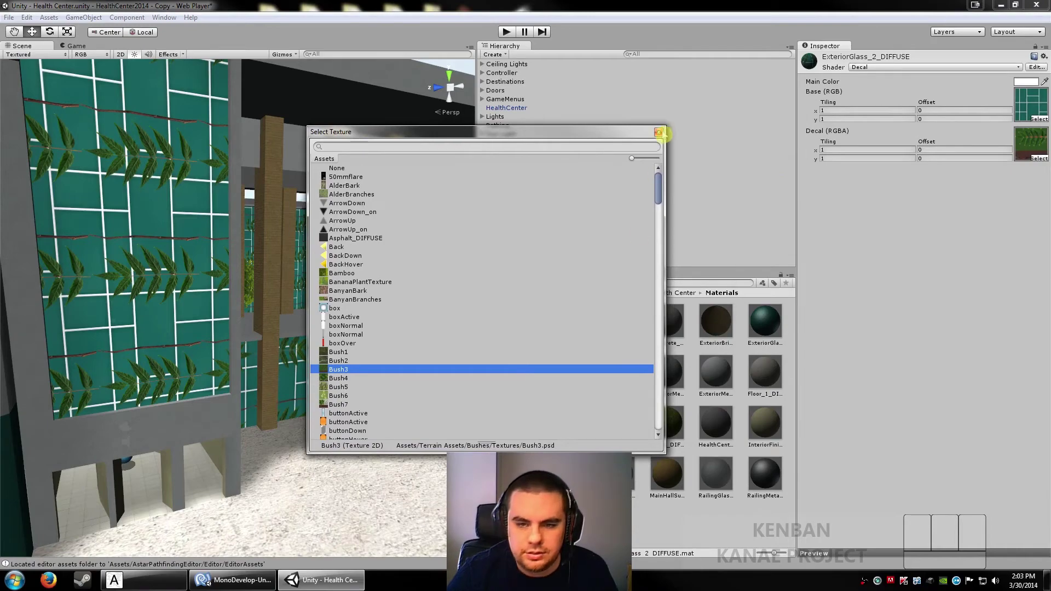
click(659, 132)
click(909, 67)
- Set the glass material to Bumped Diffuse and move the camera toward the glass wall
click(911, 78)
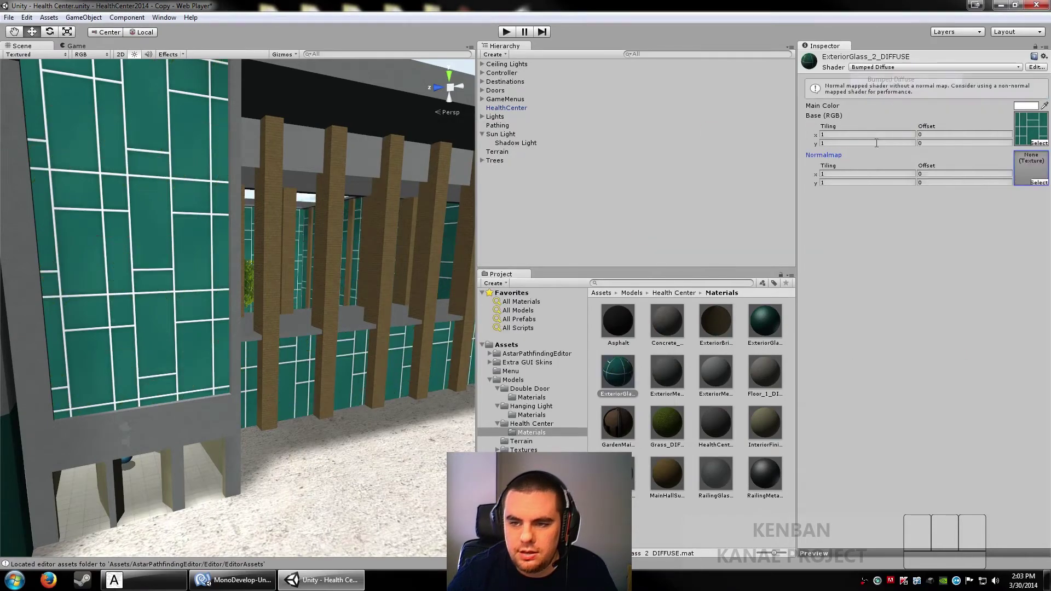
right_drag(386, 243, 408, 332)
key(w)
- Switch Floor_1_DIFFUSE to Unlit/Texture, then back to Bumped Diffuse, and pull the view back to the facade
click(764, 385)
click(921, 67)
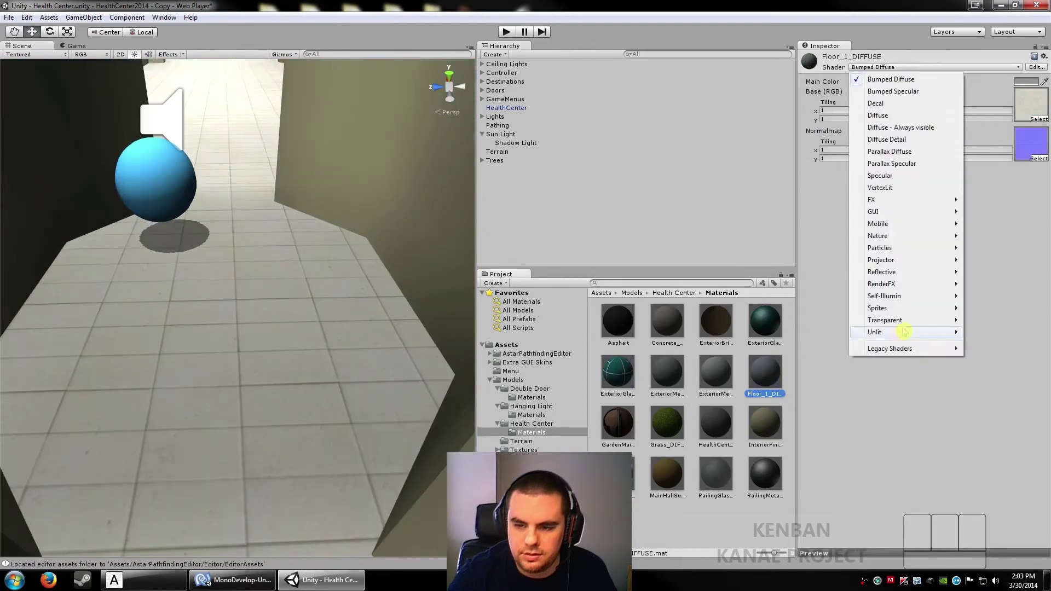
mouse_move(876, 334)
click(793, 335)
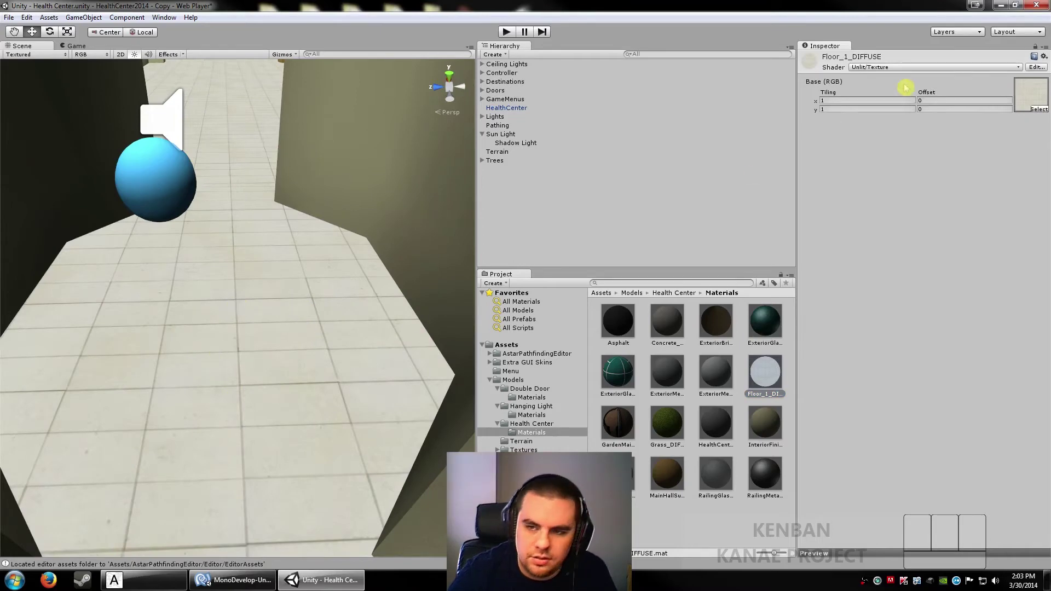
click(921, 68)
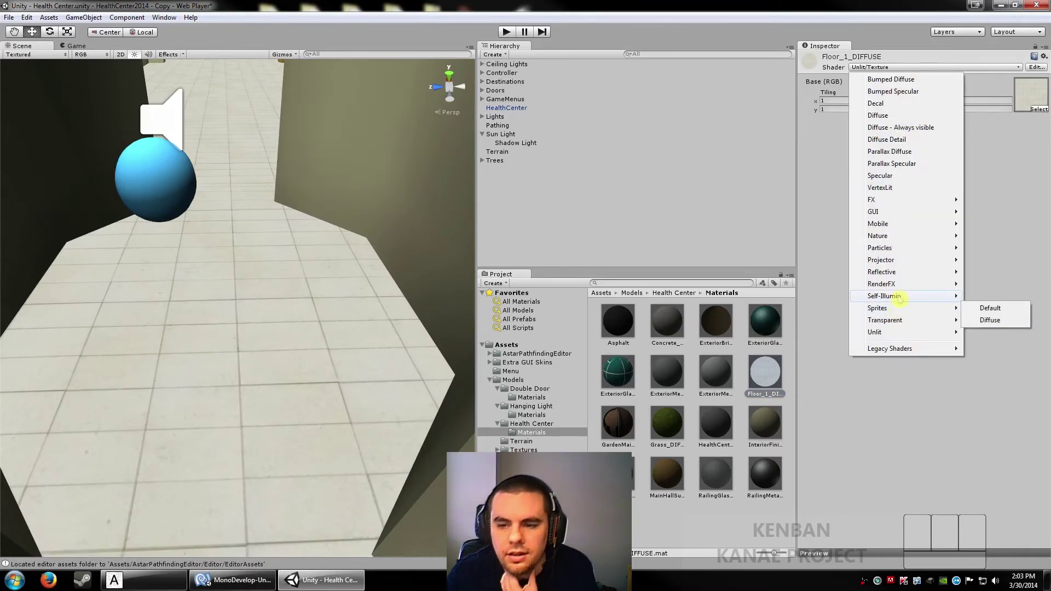
mouse_move(898, 277)
click(909, 80)
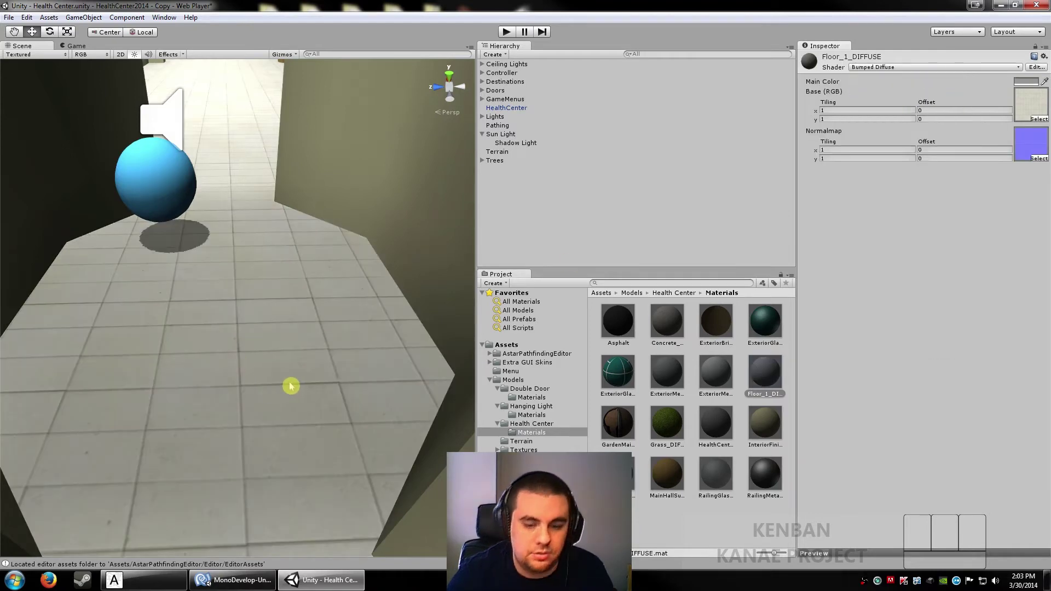
key(s)
right_drag(366, 330, 353, 300)
key(shift+s)
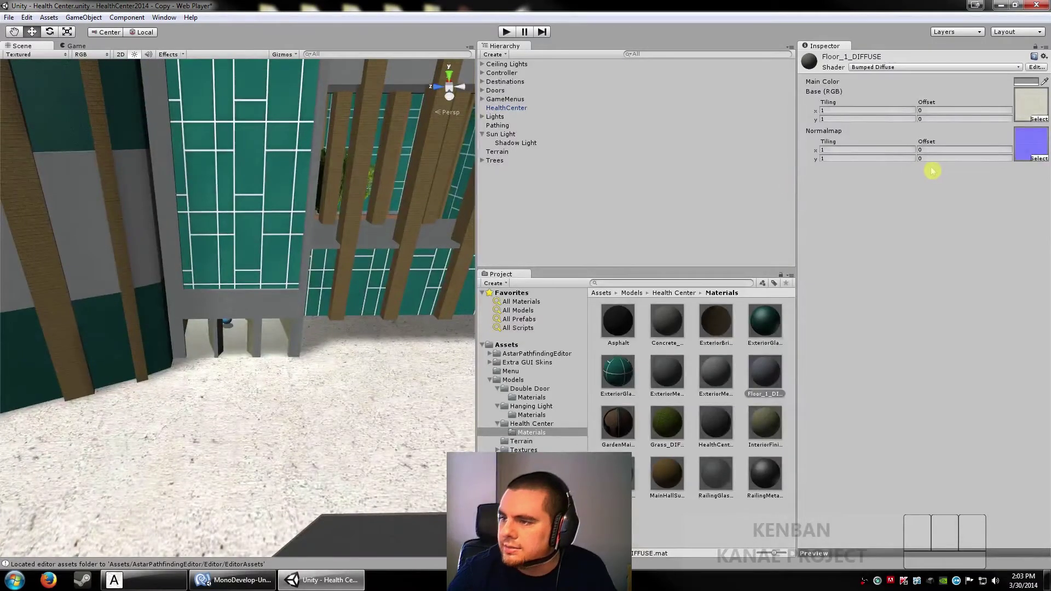
- Give ExteriorGlass_2_DIFFUSE the Specular shader with slightly lowered Shininess
click(901, 69)
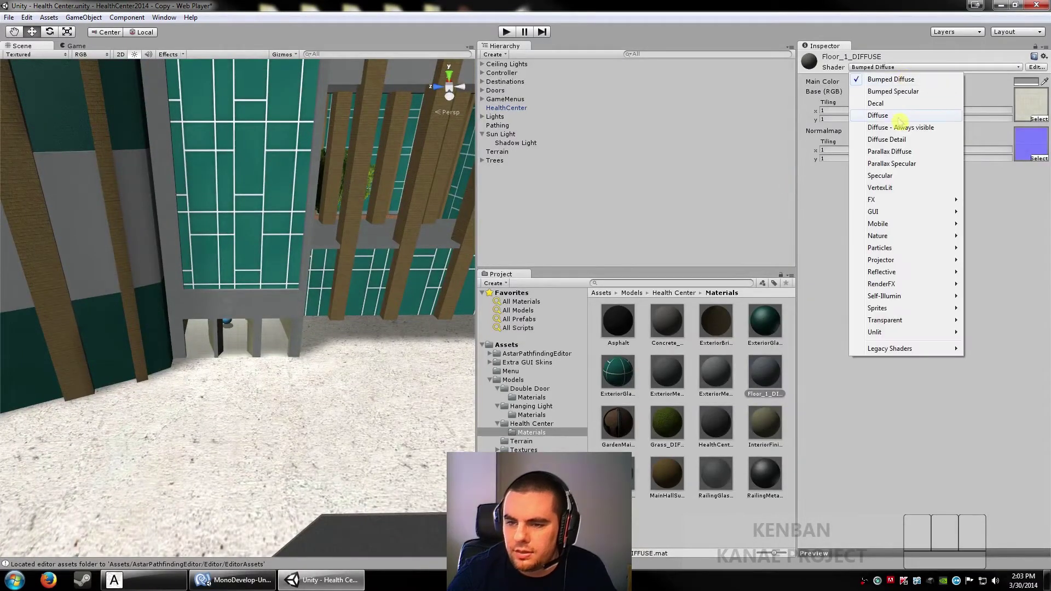
click(606, 383)
click(610, 377)
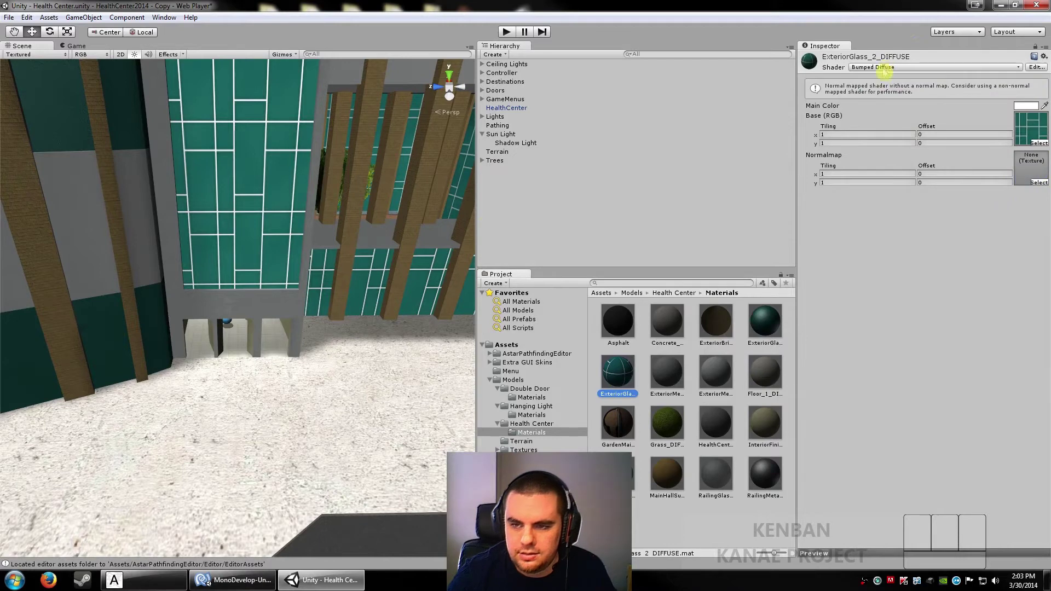
click(884, 68)
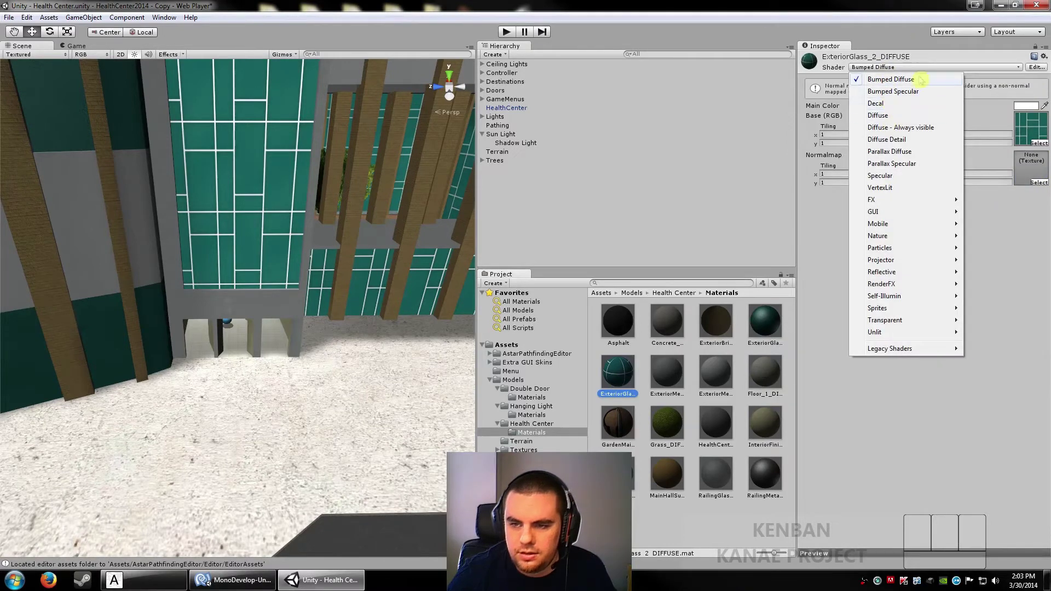
click(887, 175)
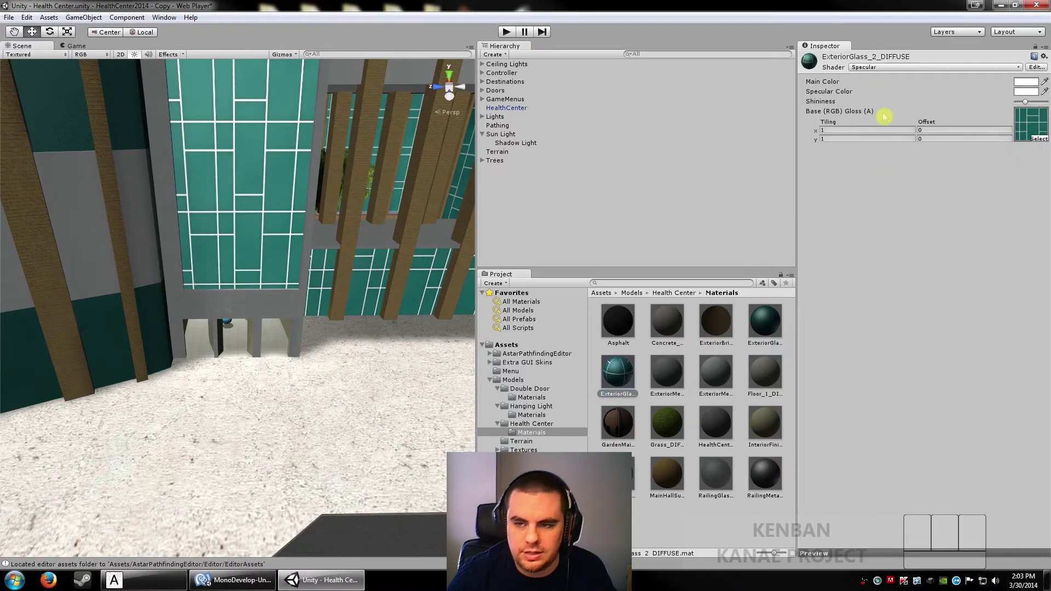
mouse_move(1025, 102)
mouse_down()
mouse_move(1014, 109)
mouse_move(1029, 104)
mouse_up()
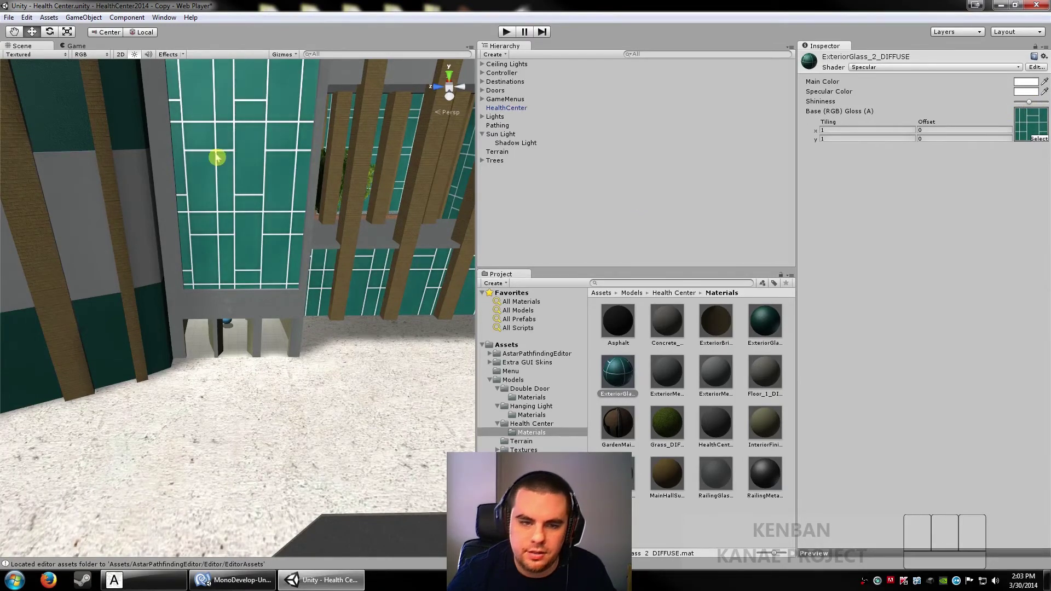
- View the Specular glass facade from new angles, then select Floor_1_DIFFUSE
key(a)
right_drag(216, 158, 352, 130)
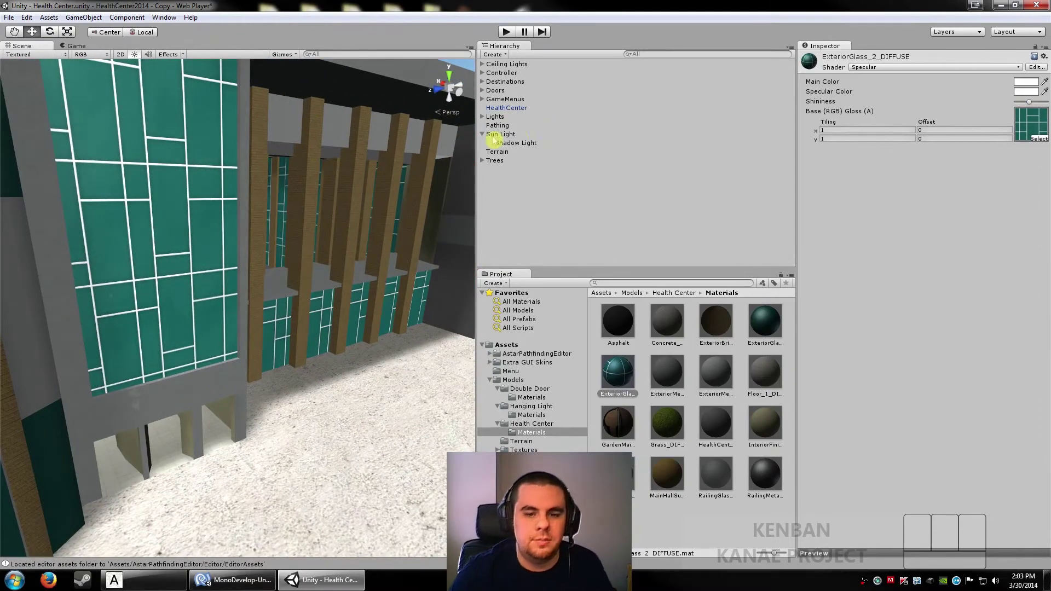
right_drag(331, 183, 323, 160)
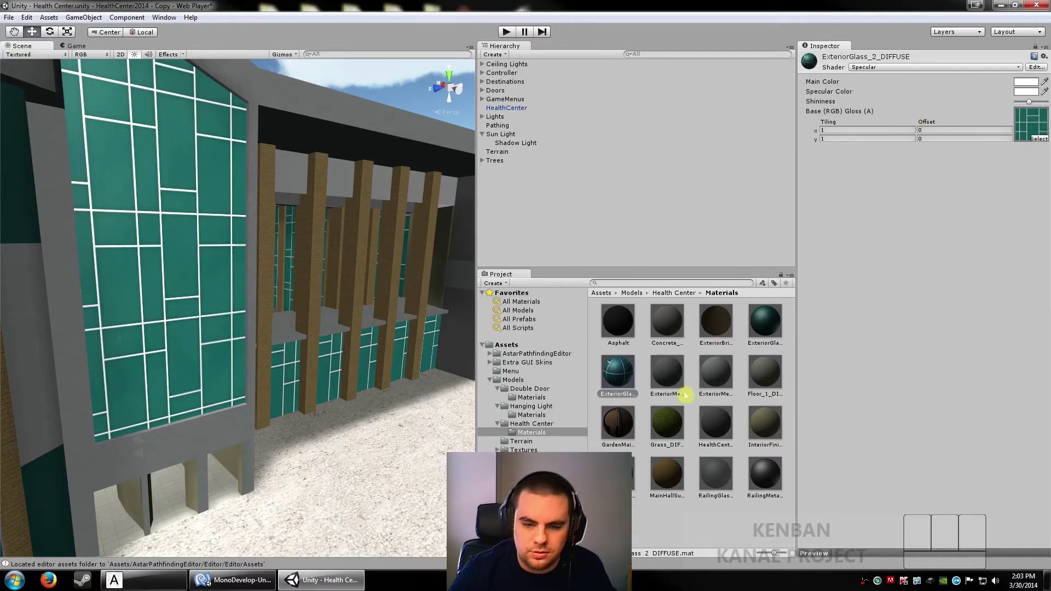
click(765, 375)
- Switch Floor_1_DIFFUSE to Bumped Specular and lower its shininess while viewing the tiled corridor
click(898, 67)
click(897, 91)
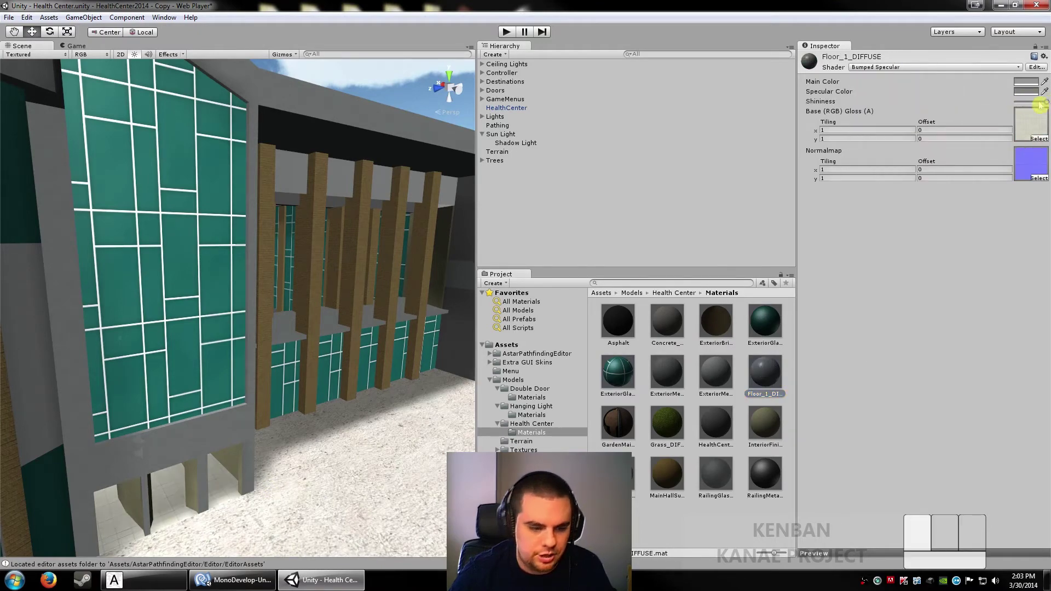
right_drag(233, 378, 217, 386)
key(w)
mouse_move(1019, 104)
mouse_down()
mouse_move(1041, 105)
mouse_move(990, 106)
mouse_move(1029, 102)
mouse_up()
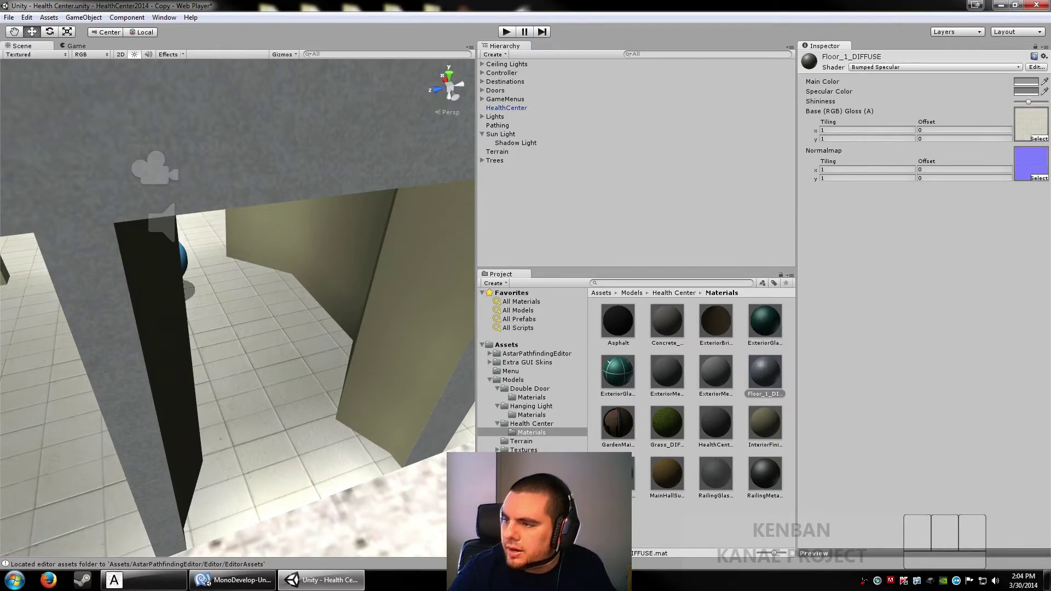
- Fly back to frame the teal glass facade and select the ExteriorGlass_2_DIFFUSE material
key(s)
right_drag(352, 237, 341, 187)
key(d)
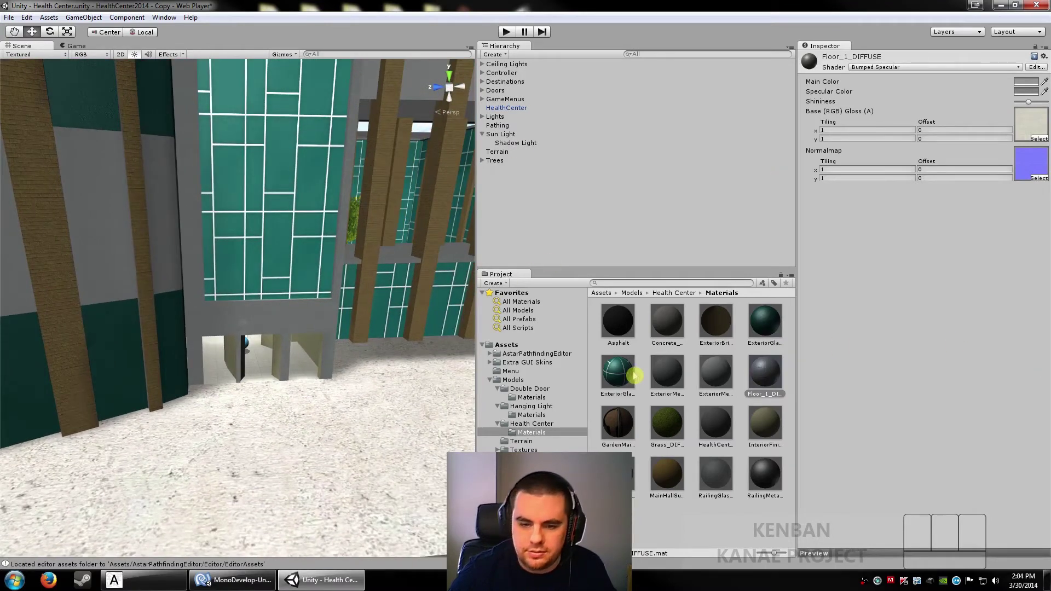
click(634, 375)
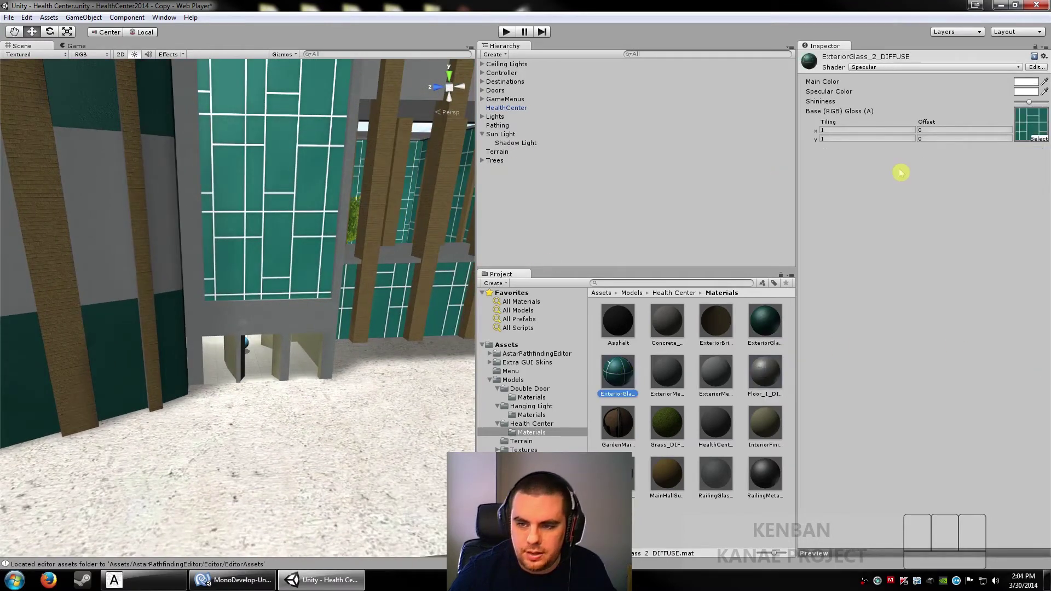
- Try Parallax Diffuse on ExteriorGlass_2_DIFFUSE, then settle on Bumped Specular with raised shininess
click(933, 68)
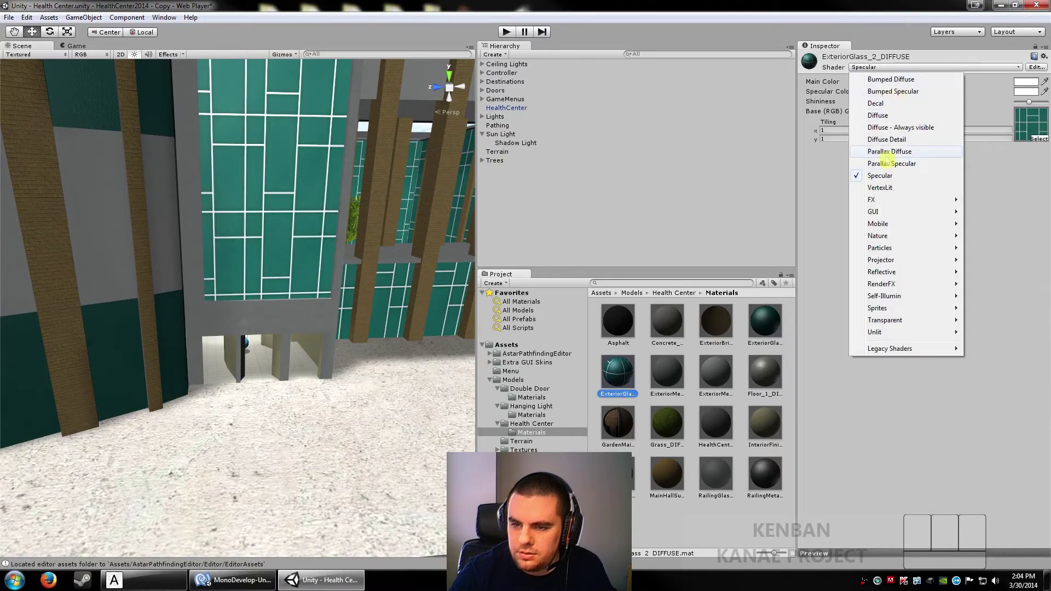
click(887, 155)
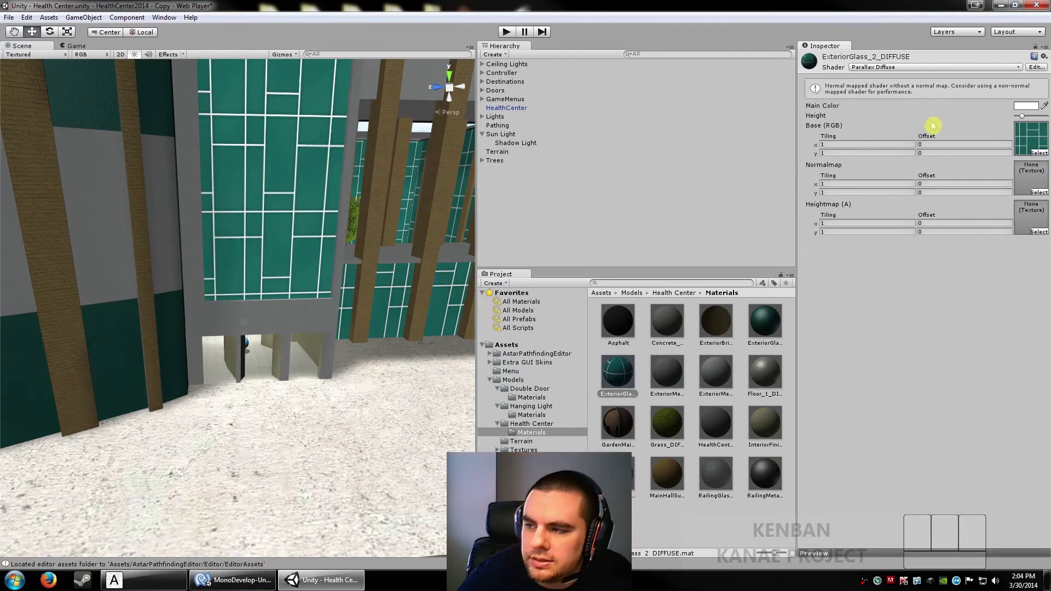
click(875, 68)
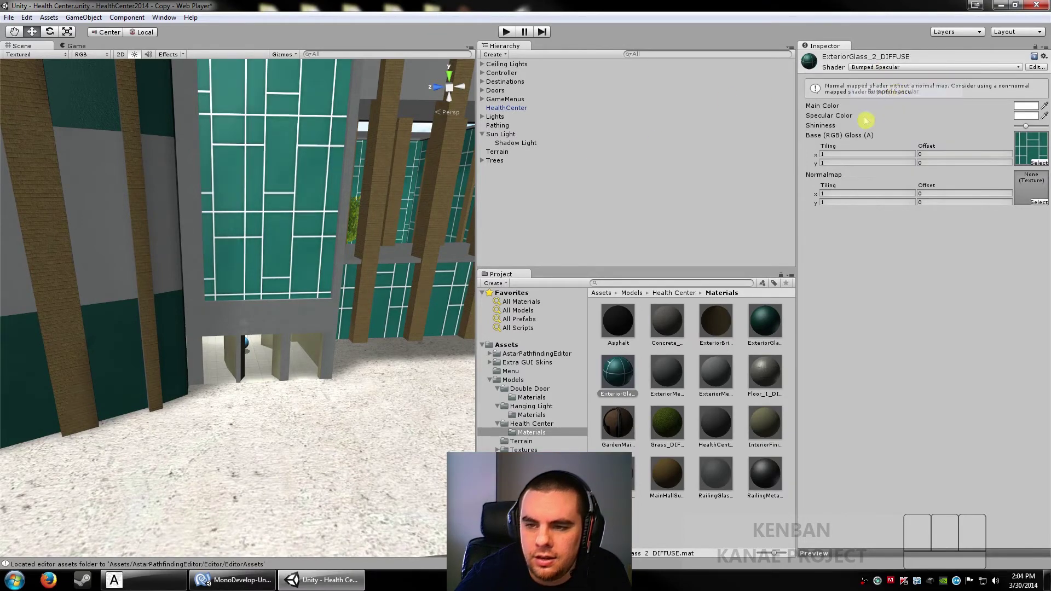
drag(1018, 129, 1032, 130)
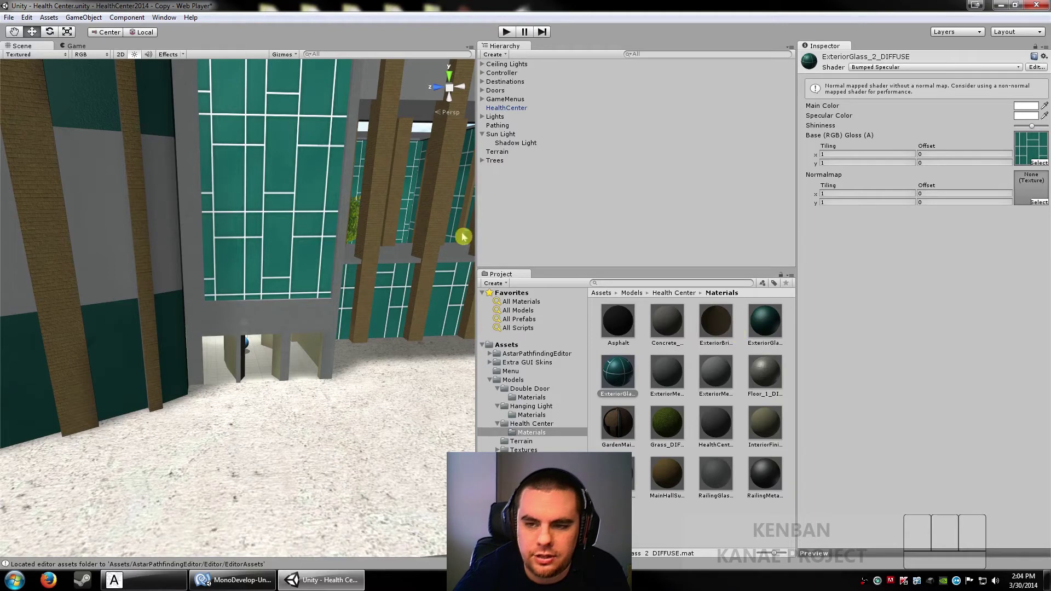
- Set the glass shader to Transparent/Diffuse, then to Transparent/Cutout/Diffuse
click(893, 67)
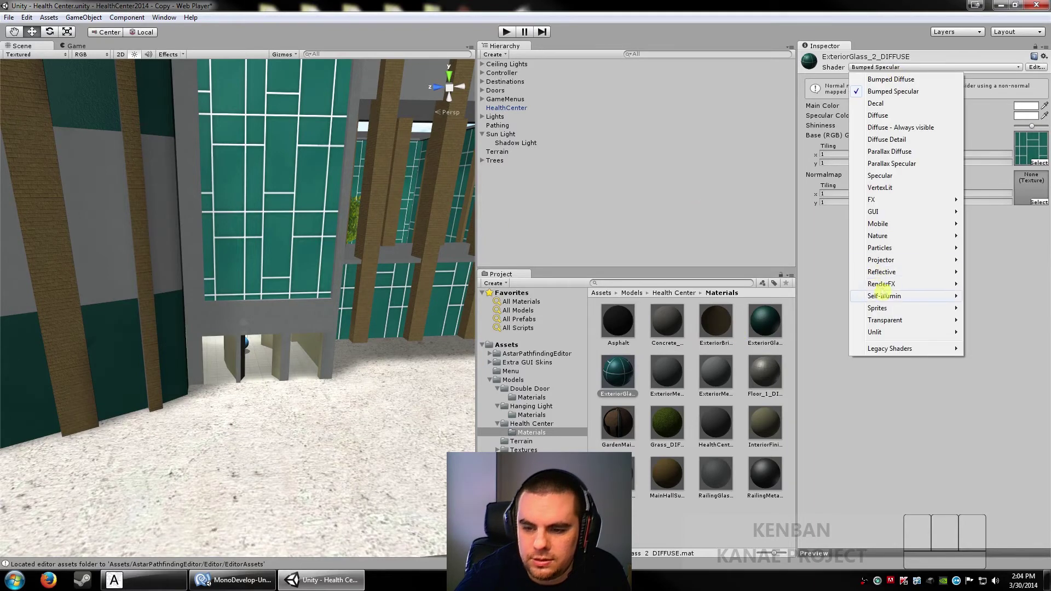
mouse_move(892, 321)
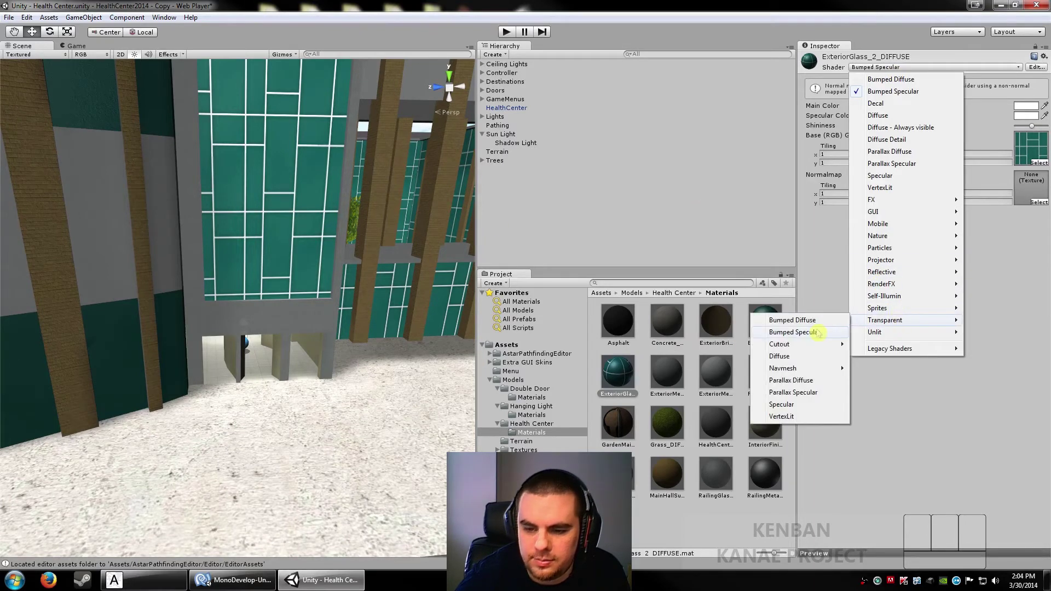
click(793, 357)
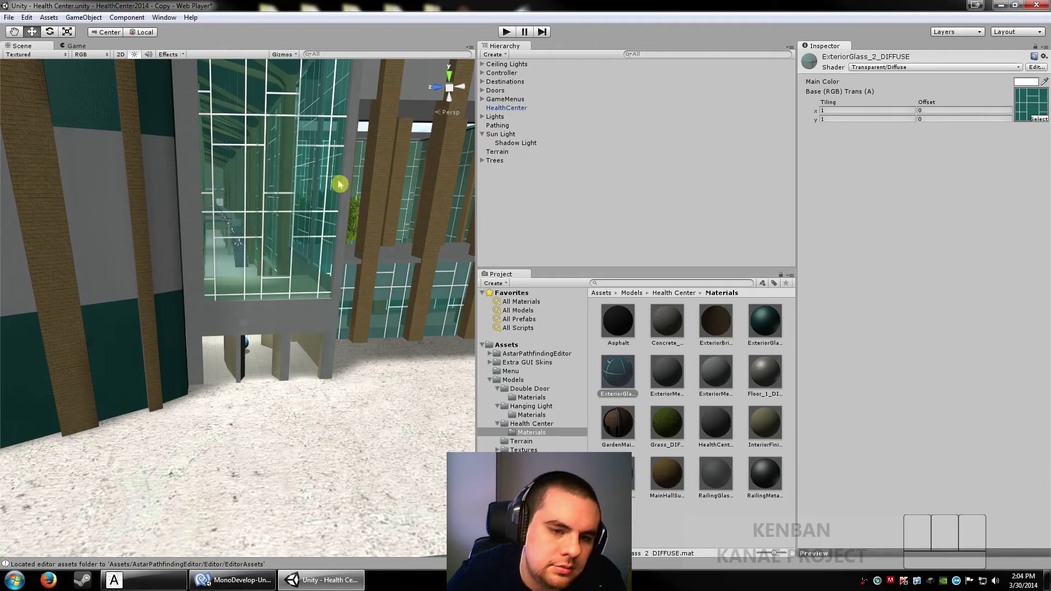
click(900, 67)
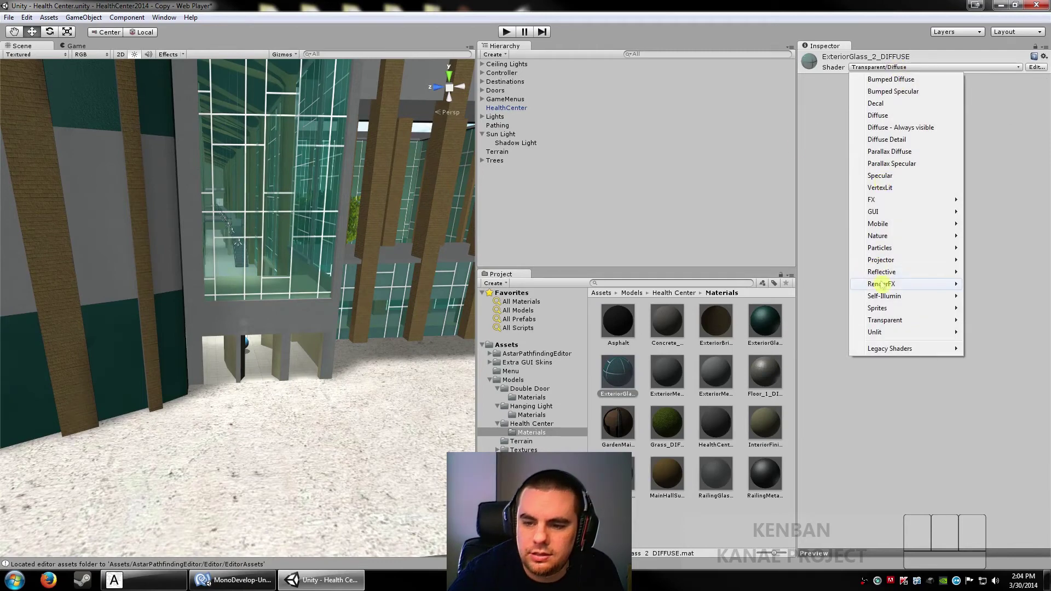
mouse_move(876, 319)
mouse_move(825, 351)
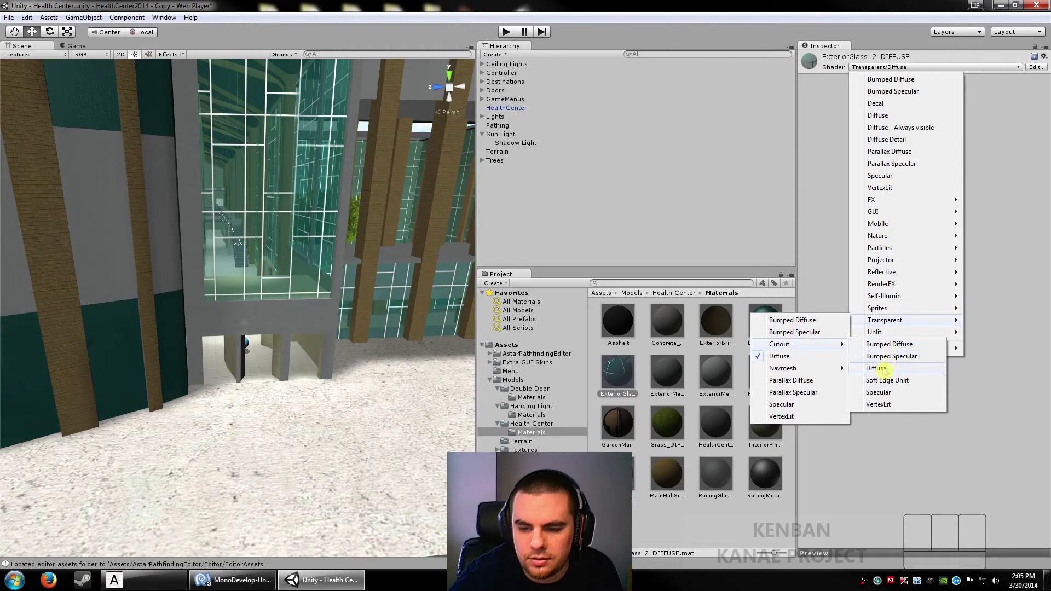
click(876, 369)
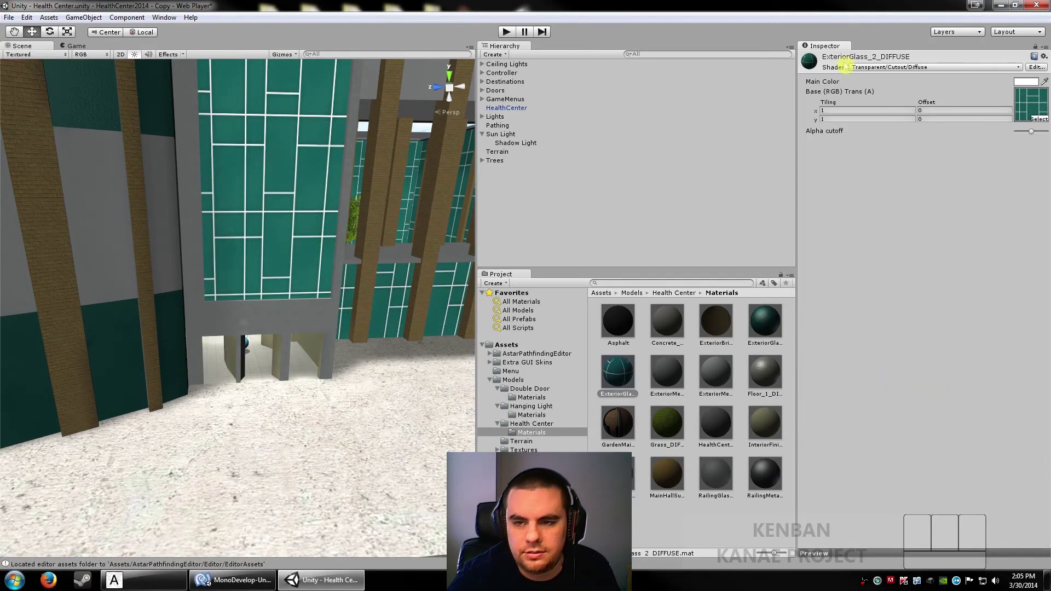
- Fly the Scene view out to the street and up to the building's glass wall
key(w)
right_drag(428, 123, 464, 162)
key(d)
key(w)
key(s)
key(d)
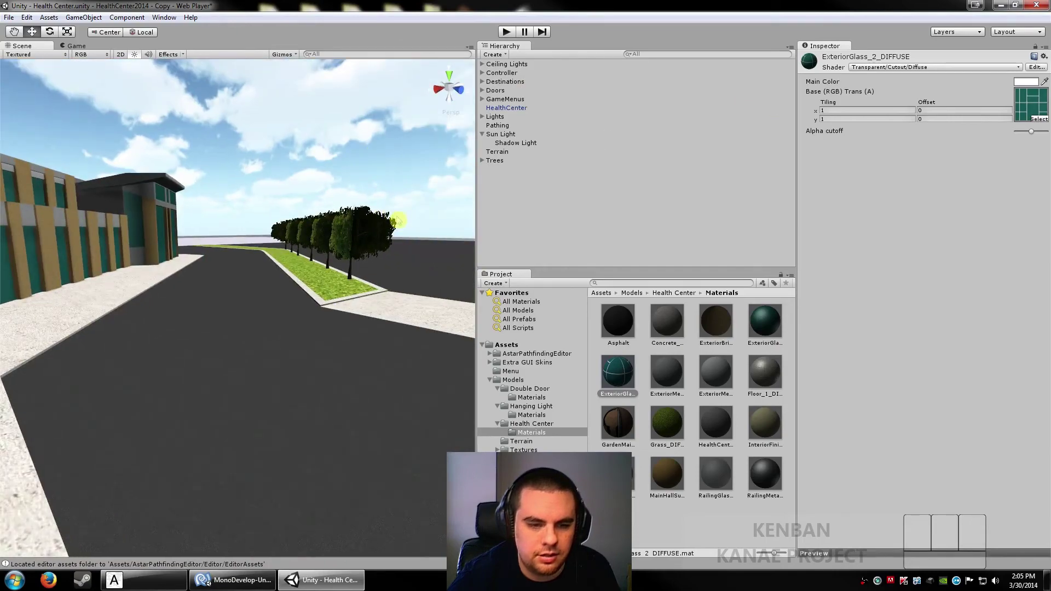
right_drag(281, 277, 958, 147)
key(w)
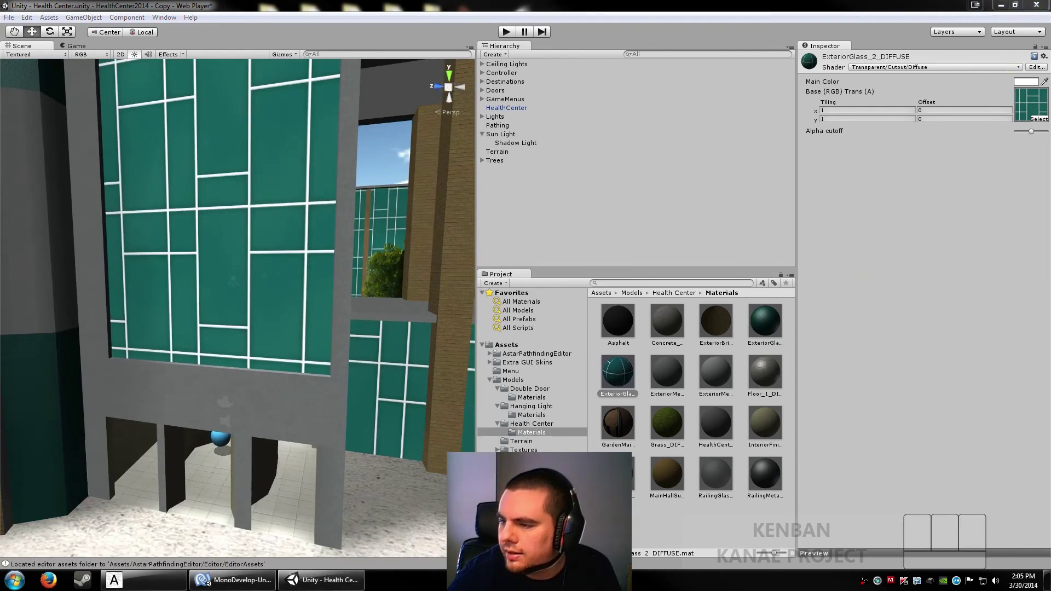
click(933, 67)
- Apply Self-Illumin/Diffuse to the glass and browse the shader list without changing it
mouse_move(894, 301)
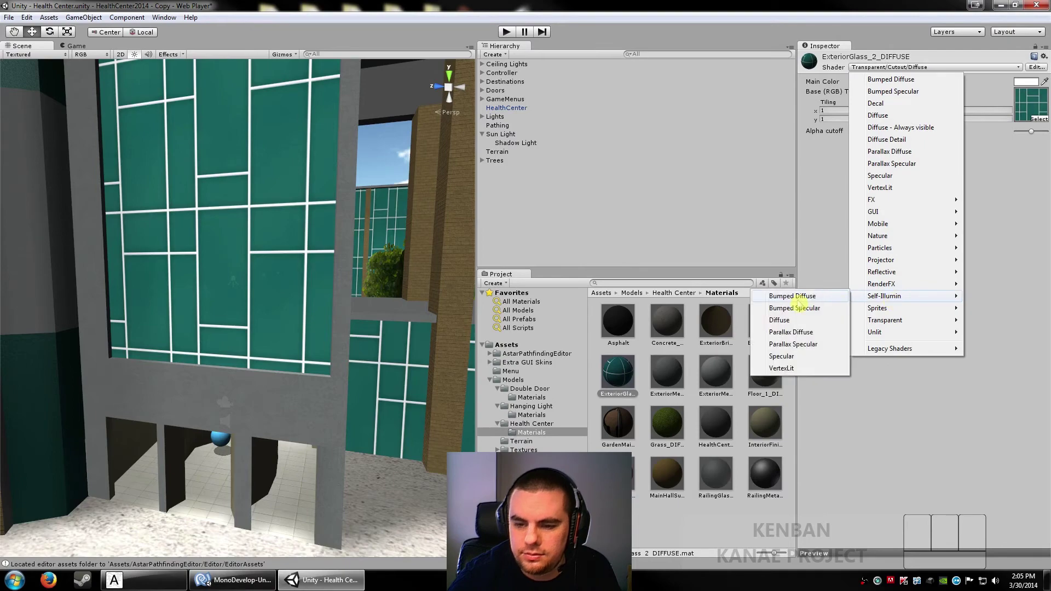
click(778, 320)
key(a)
right_drag(429, 288, 451, 294)
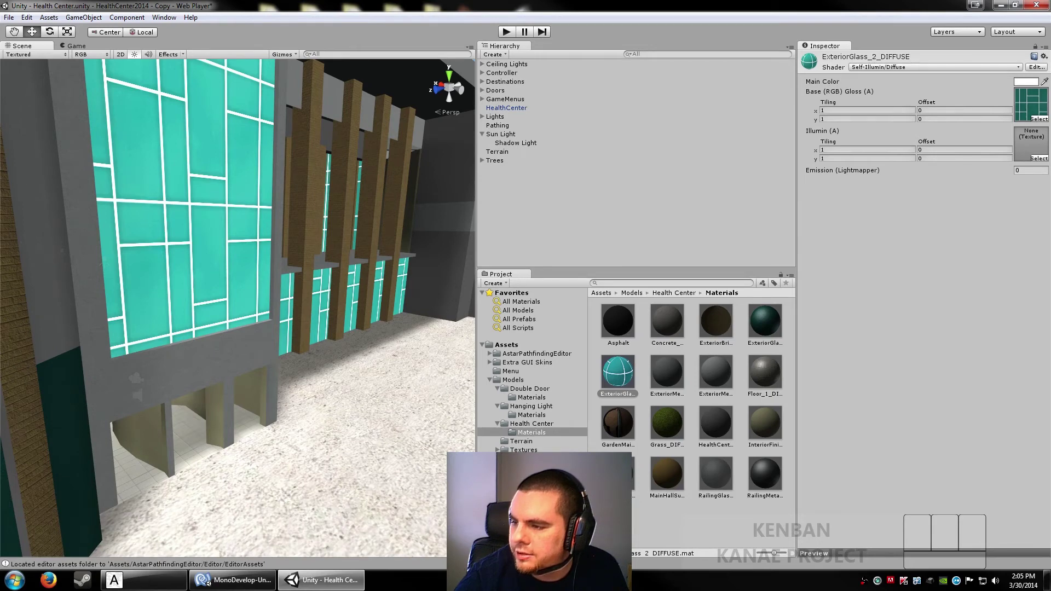
click(881, 69)
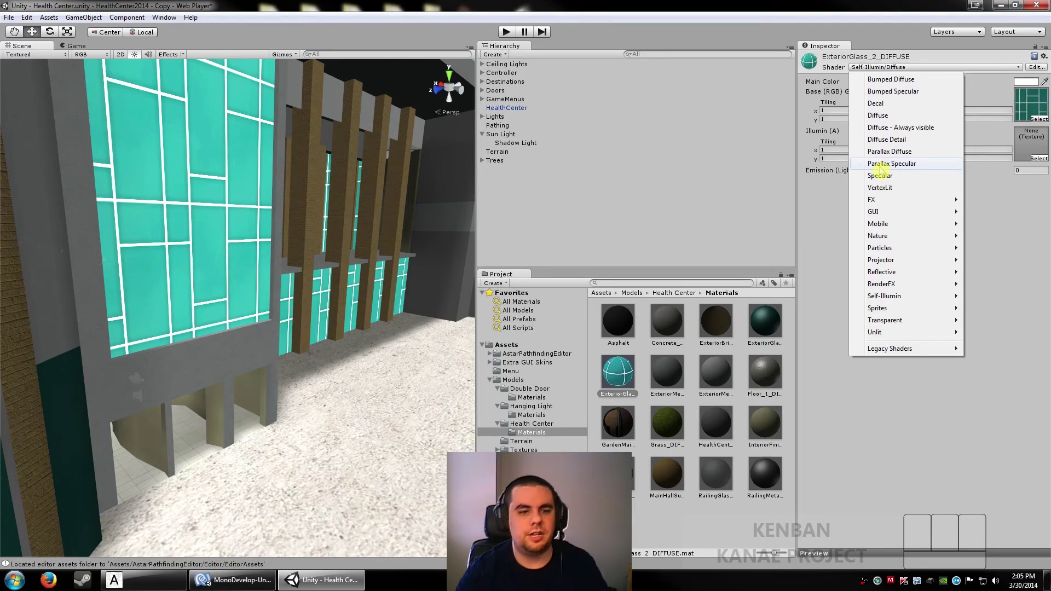
click(807, 222)
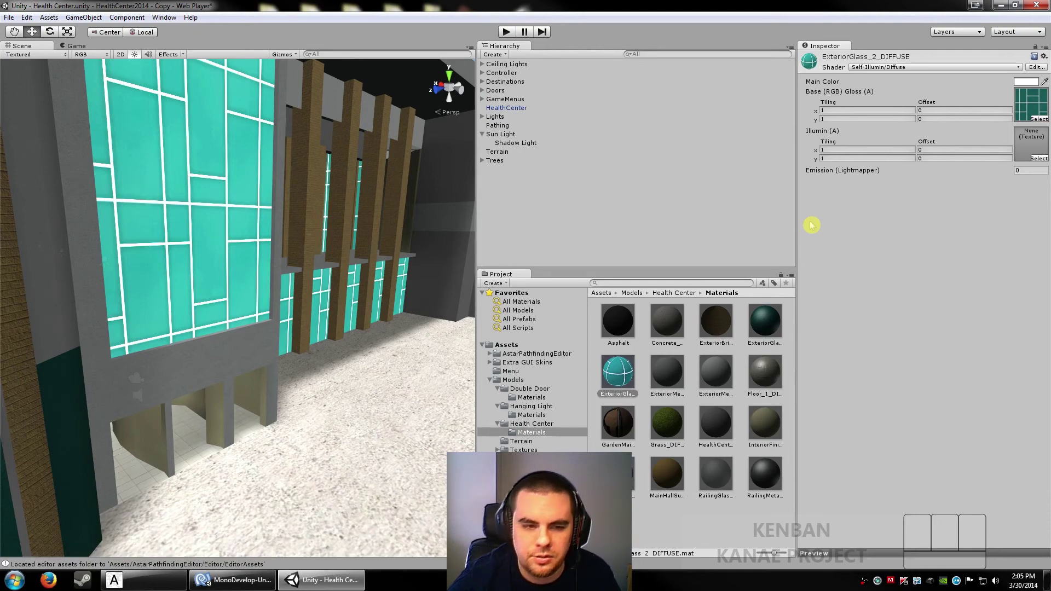
- Fly along the glowing glass wall and down the corridor to the wooden-column facade
key(w)
right_drag(374, 221, 188, 206)
key(a)
key(w)
key(d)
key(s)
key(a)
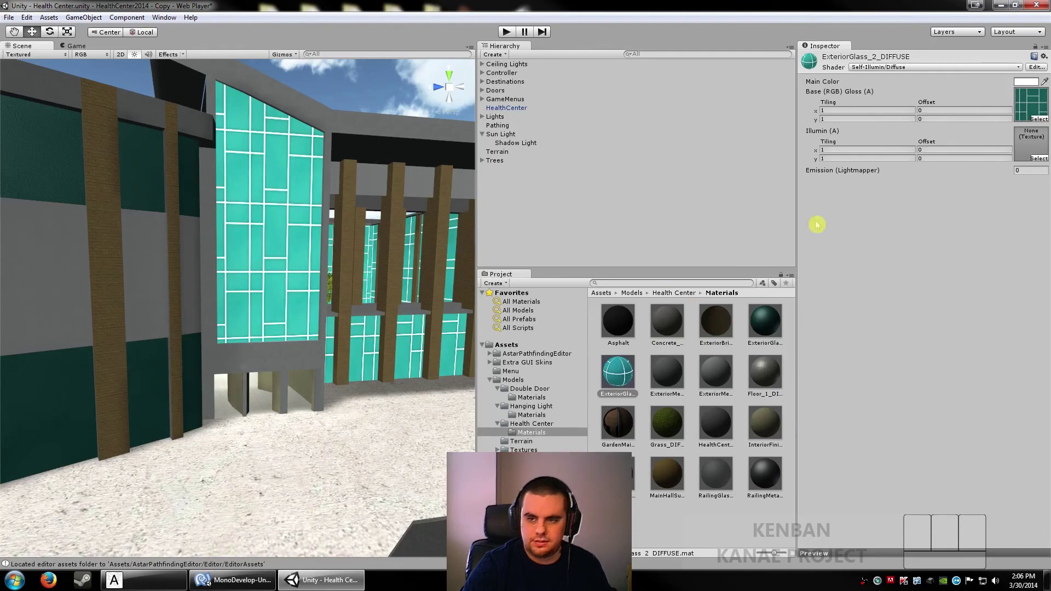
- Set the exterior glass back to Transparent/Diffuse, then open the Menus scene from Assets/Scenes
click(890, 67)
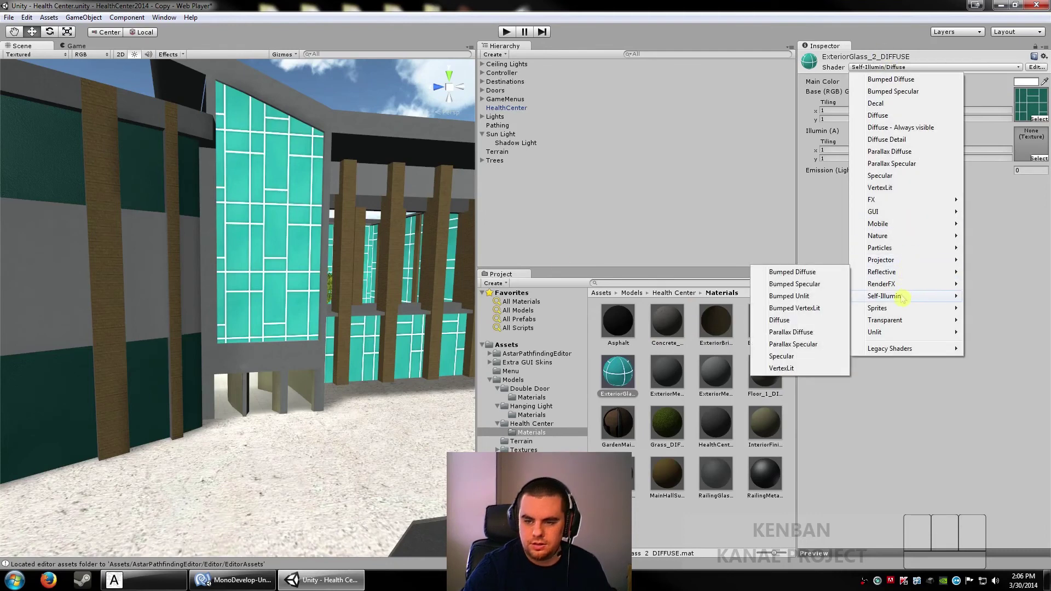
mouse_move(897, 321)
click(804, 357)
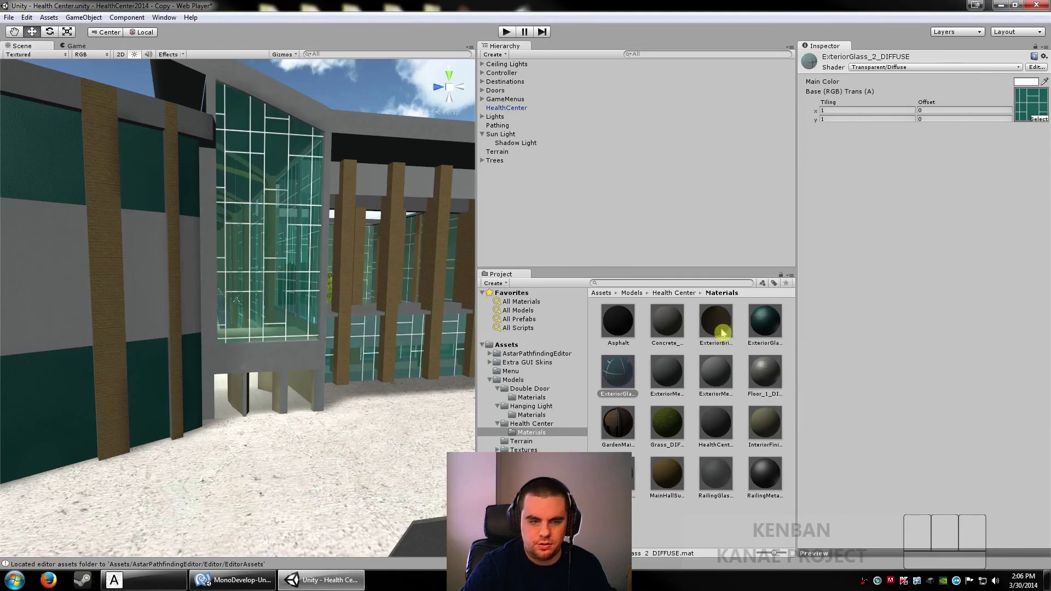
key(d)
key(w)
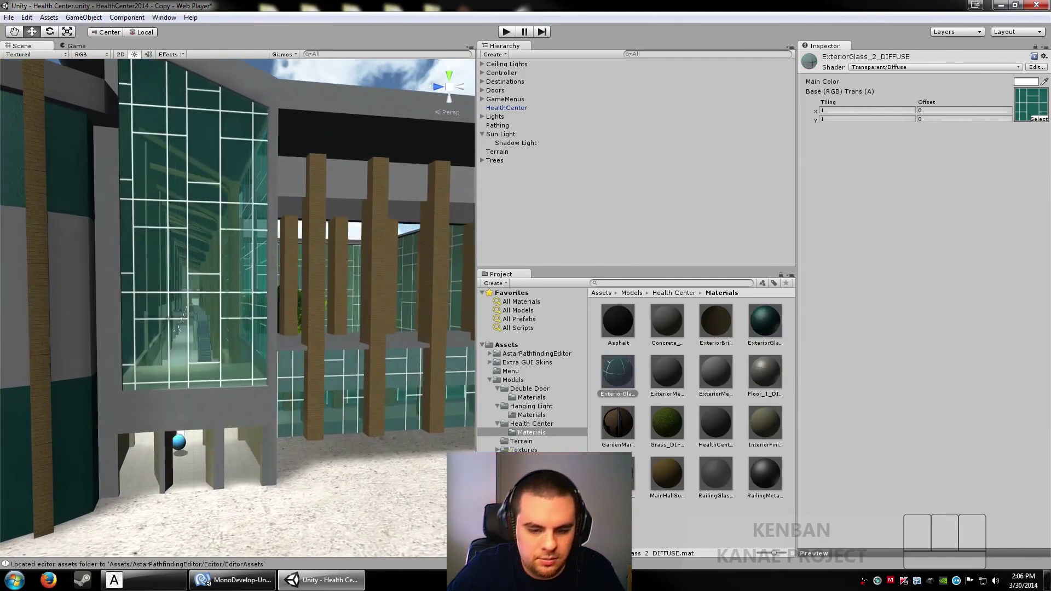
click(616, 317)
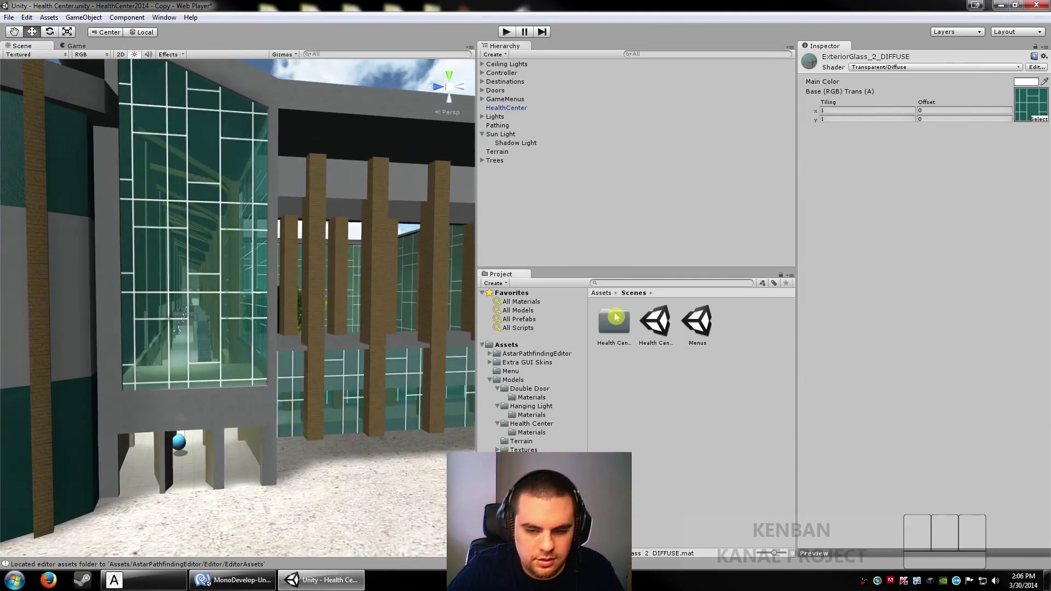
double_click(691, 325)
- Discard health center changes, play Menus, run the Garden tour in a wider Game view, then exit
click(563, 311)
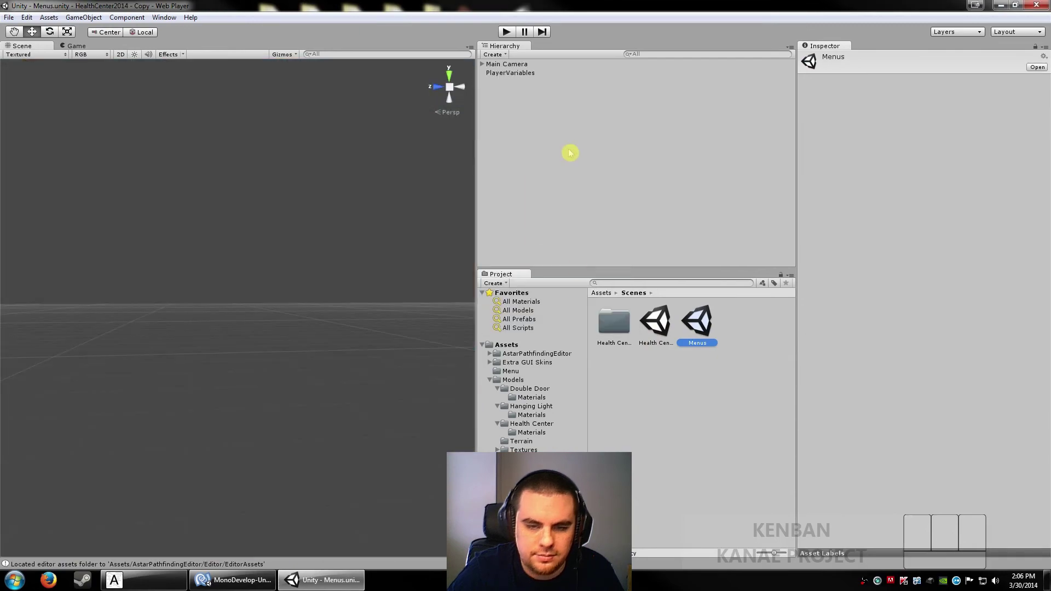
click(506, 32)
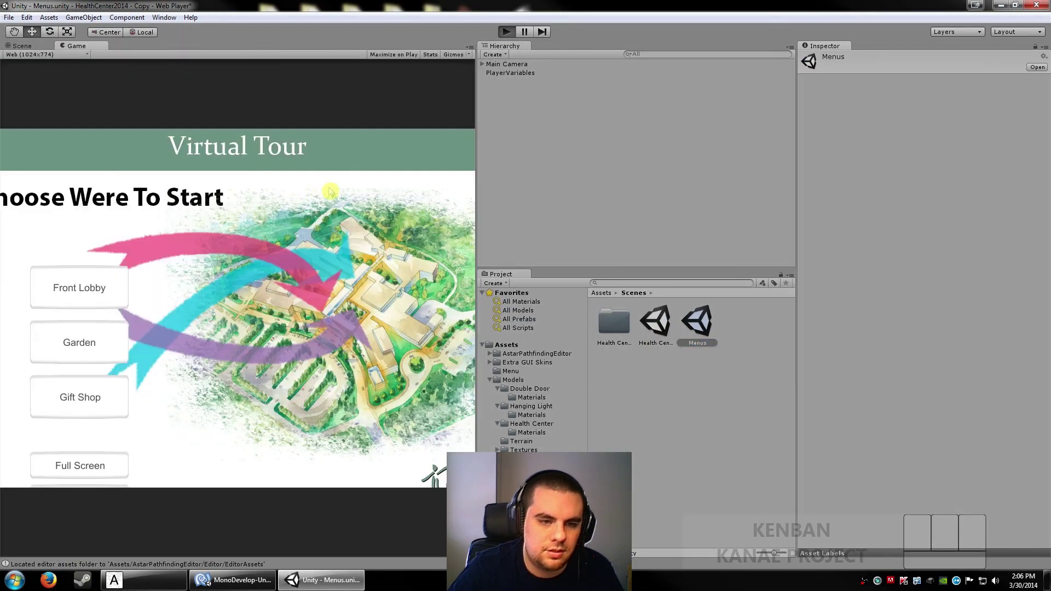
click(80, 342)
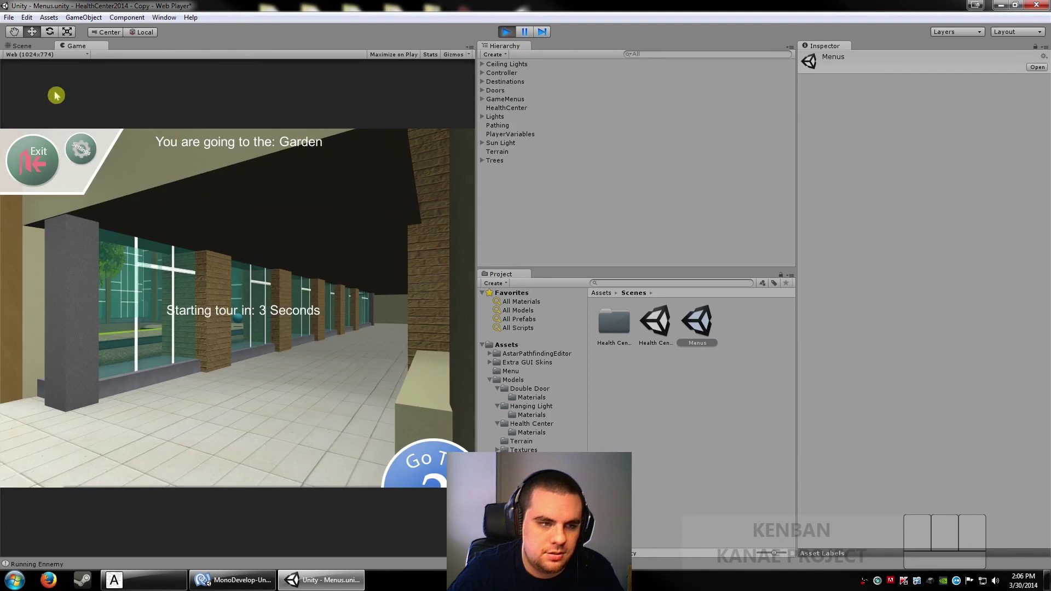
drag(476, 219, 638, 219)
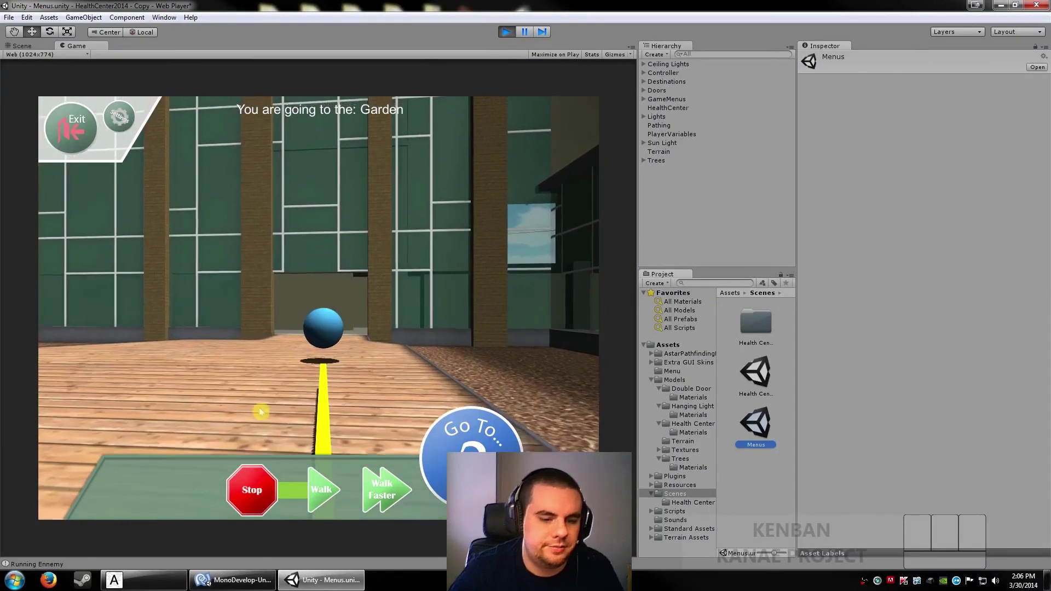
click(70, 130)
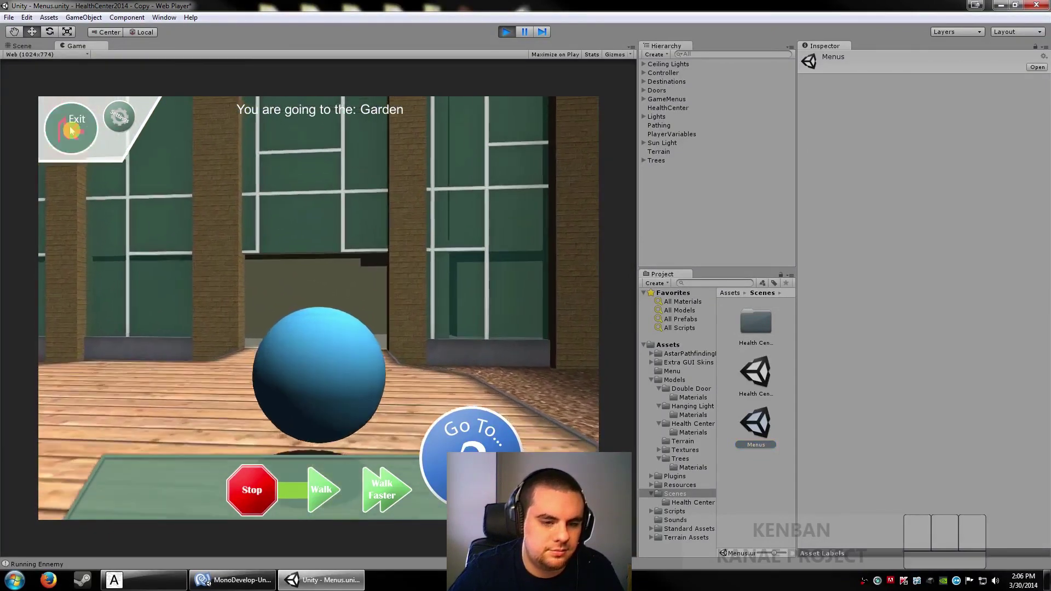
- Exit play mode, widen the Hierarchy and Project panels, and bring MonoDevelop-Unity forward
click(506, 32)
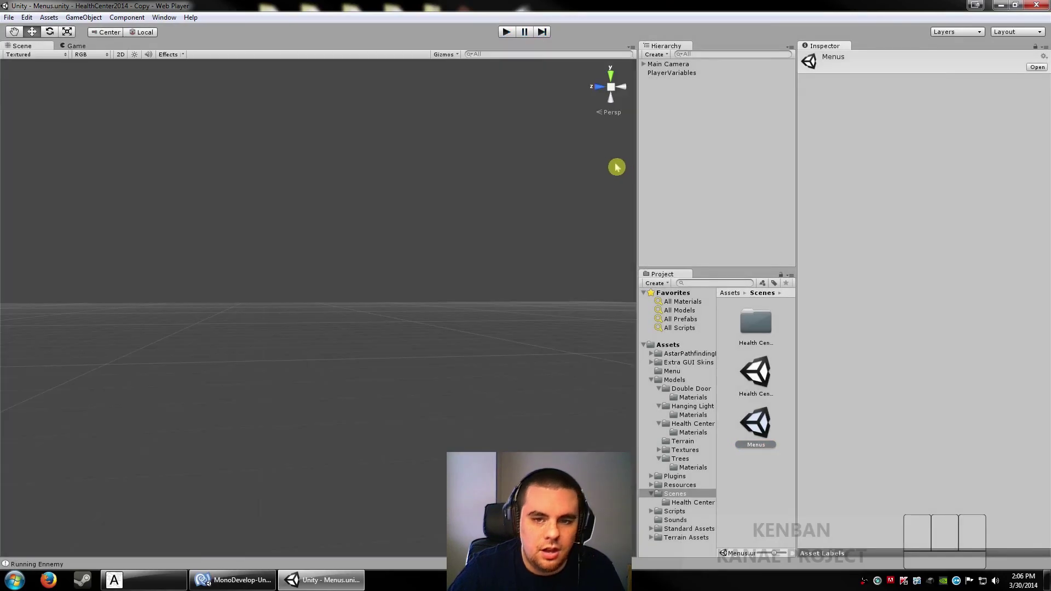
drag(637, 167, 446, 159)
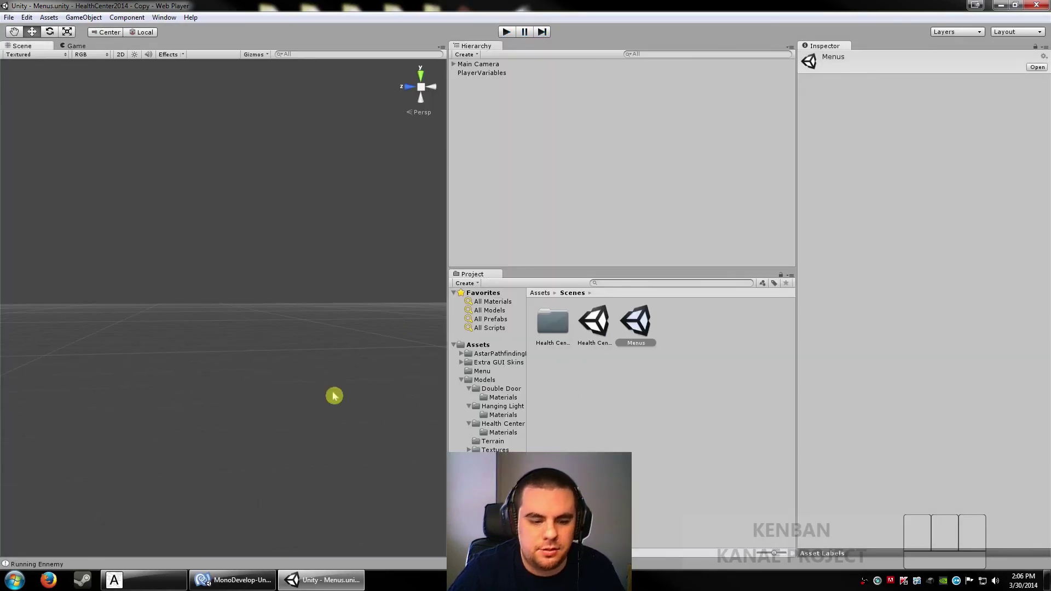
click(243, 581)
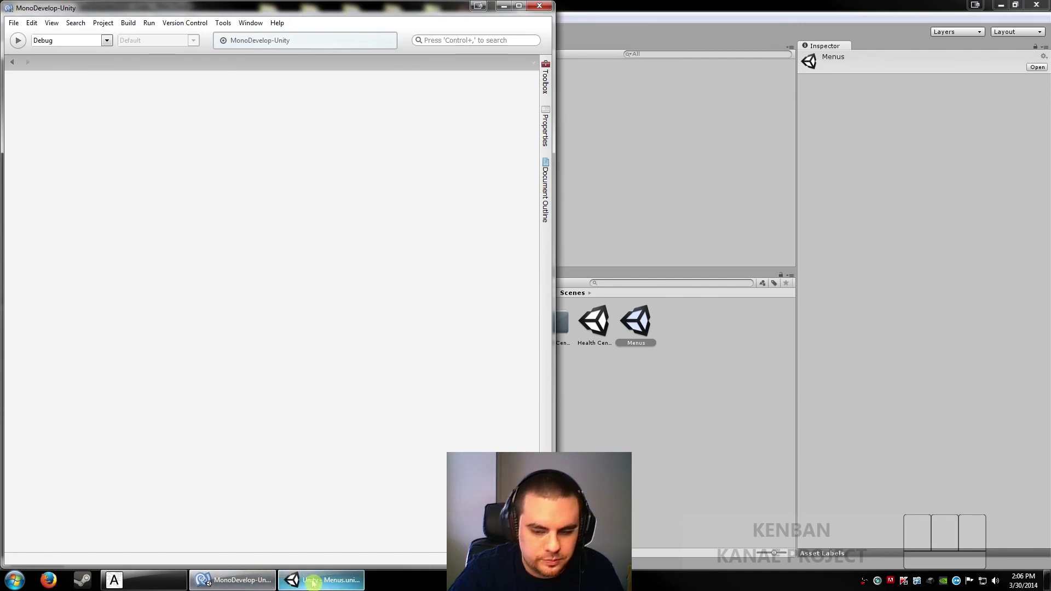
mouse_move(313, 584)
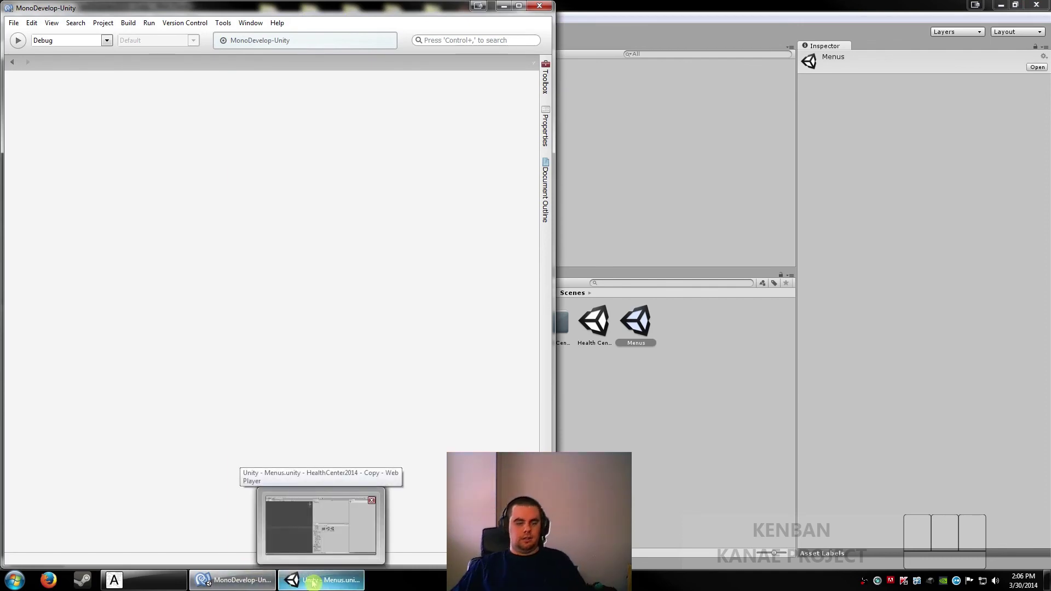